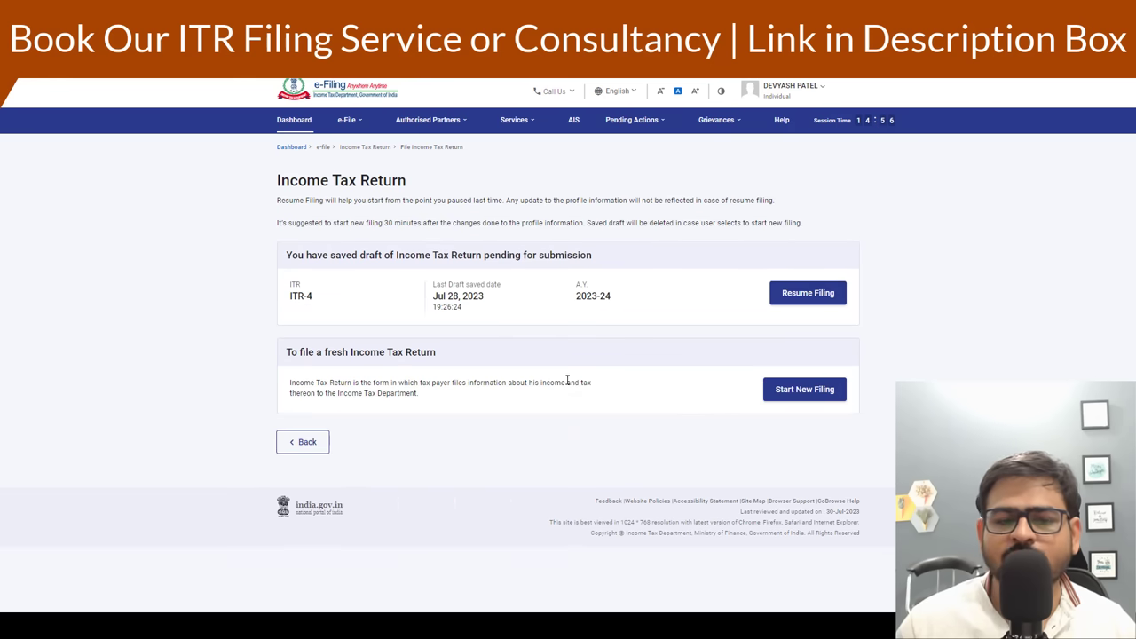
Start a new income tax return filing with Individual status and select the ITR-1 form.
left_click(785, 394)
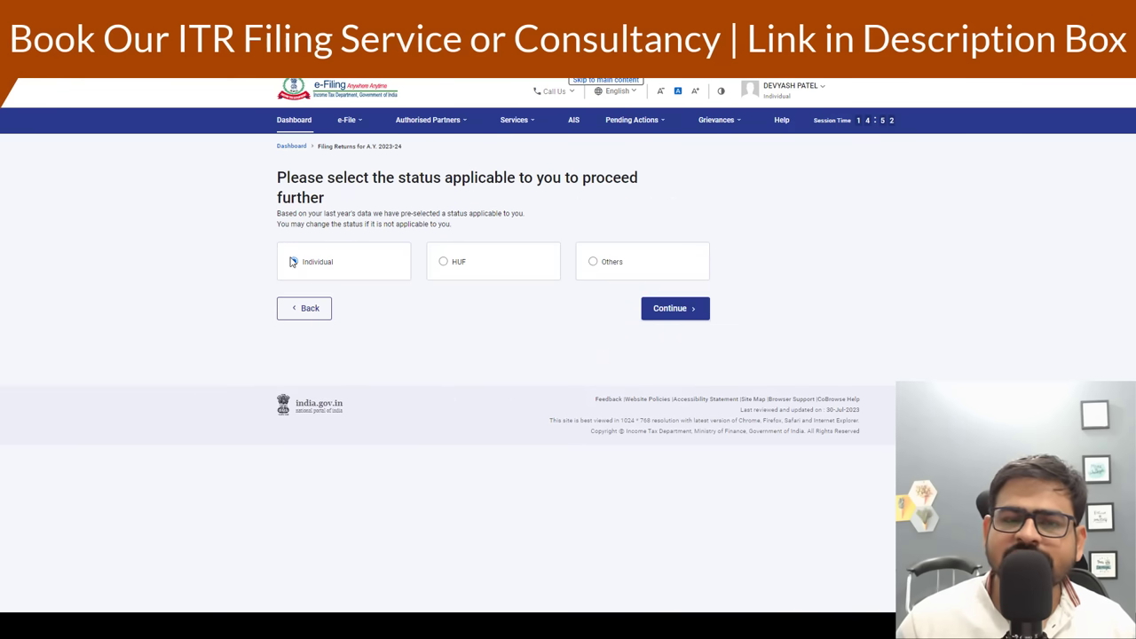
left_click(677, 317)
left_click(627, 277)
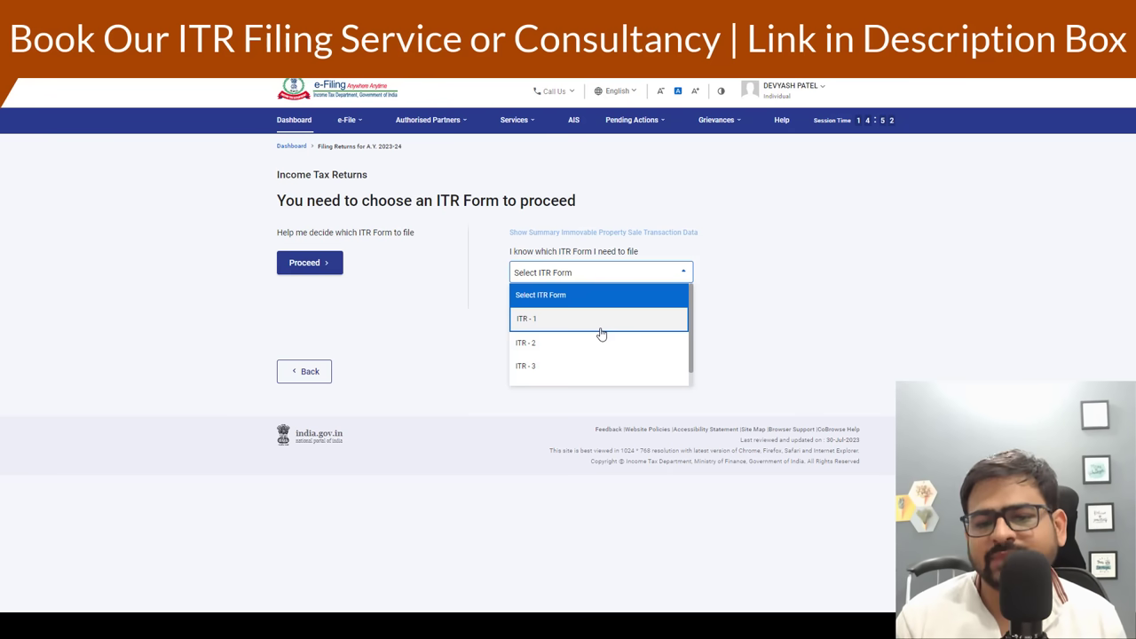
left_click(600, 321)
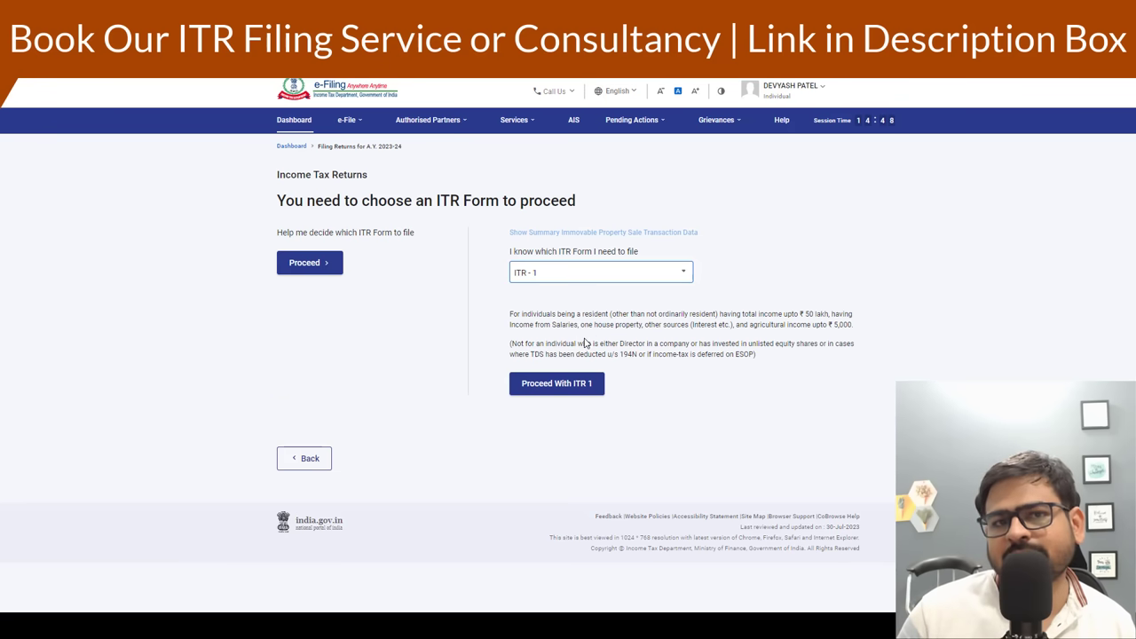
left_click(574, 278)
scroll(572, 373, "down", 1)
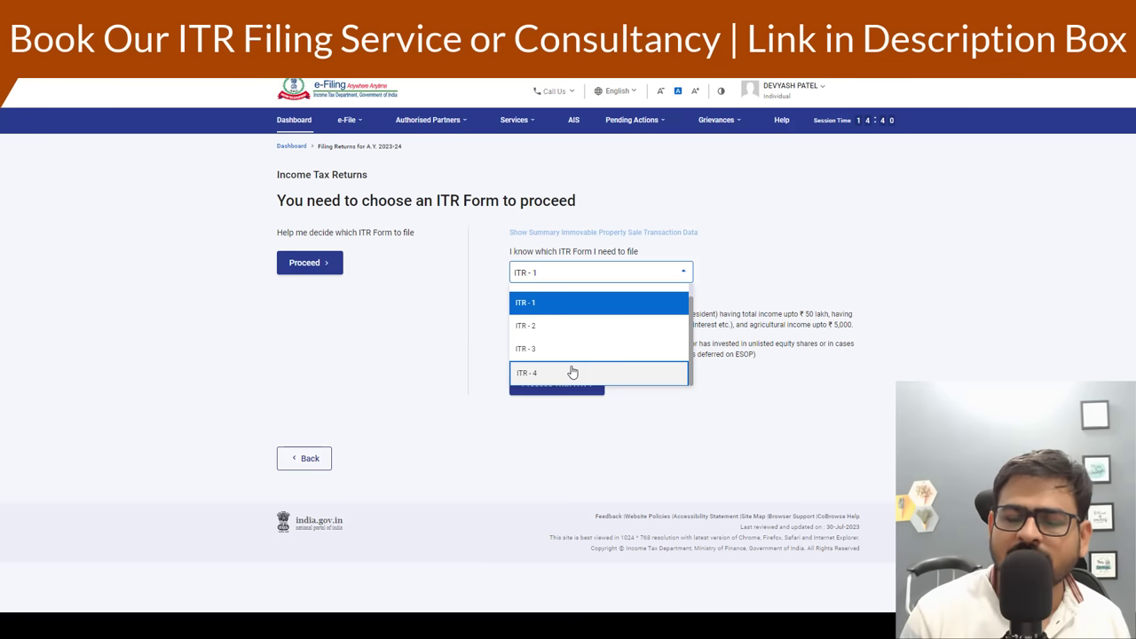
left_click(572, 373)
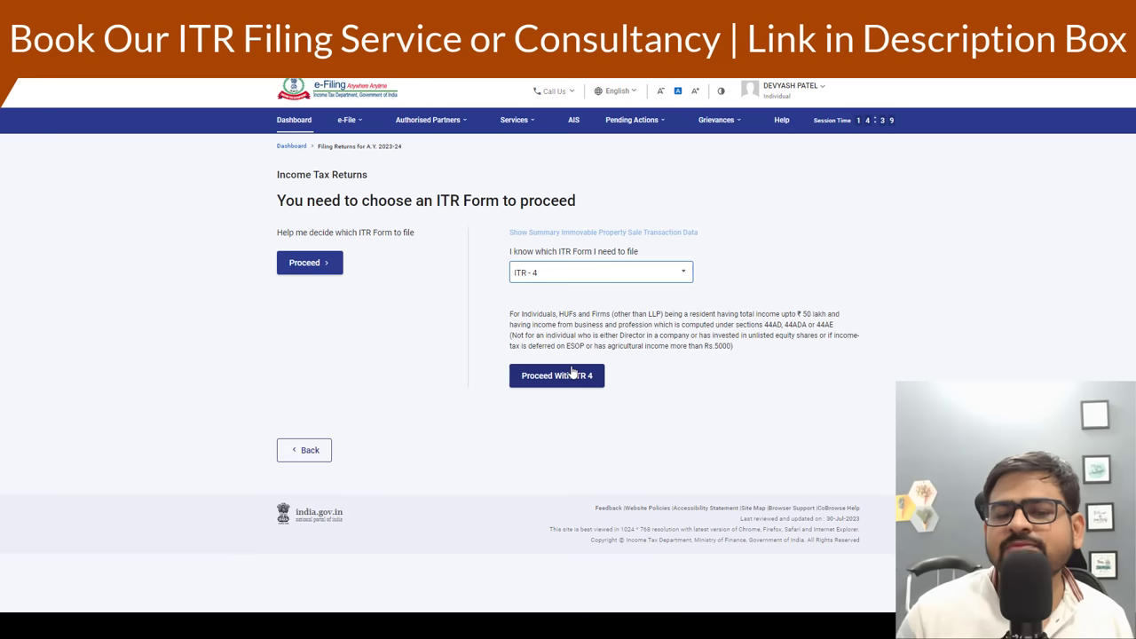
left_click(578, 279)
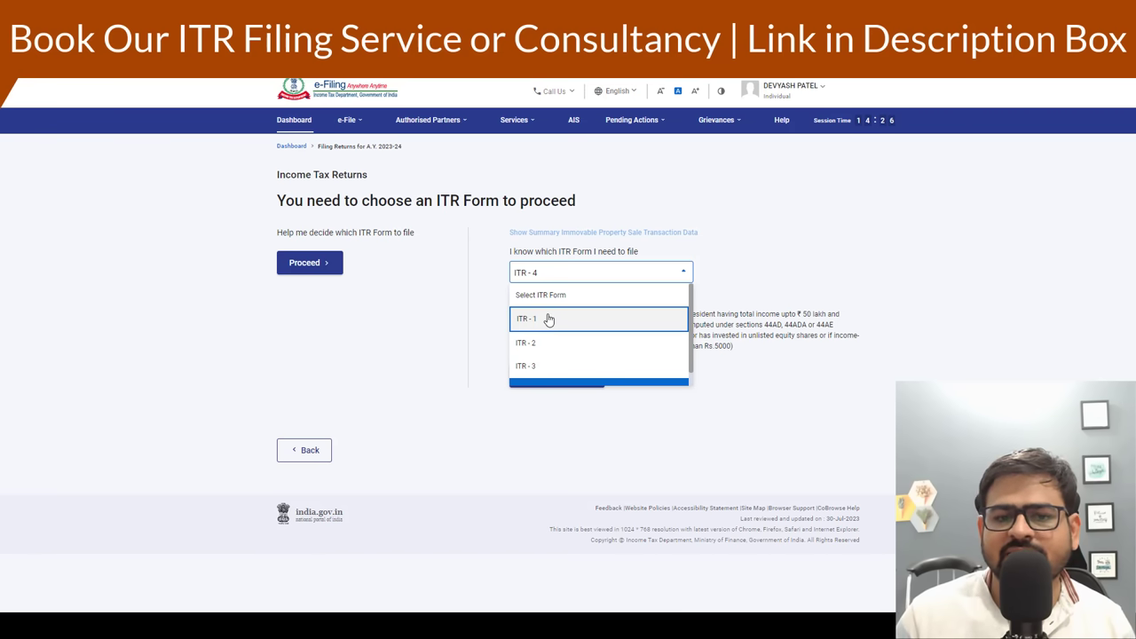
left_click(548, 320)
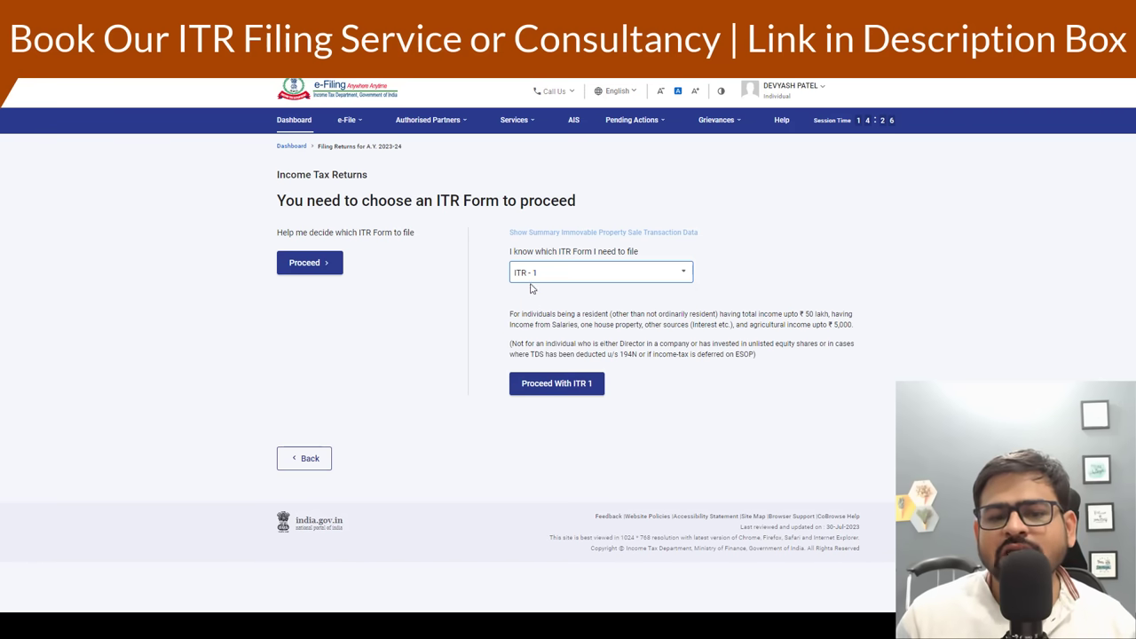
Begin the ITR-1 return, give Others as the filing reason, and acknowledge the pre-filled data notice.
left_click(572, 384)
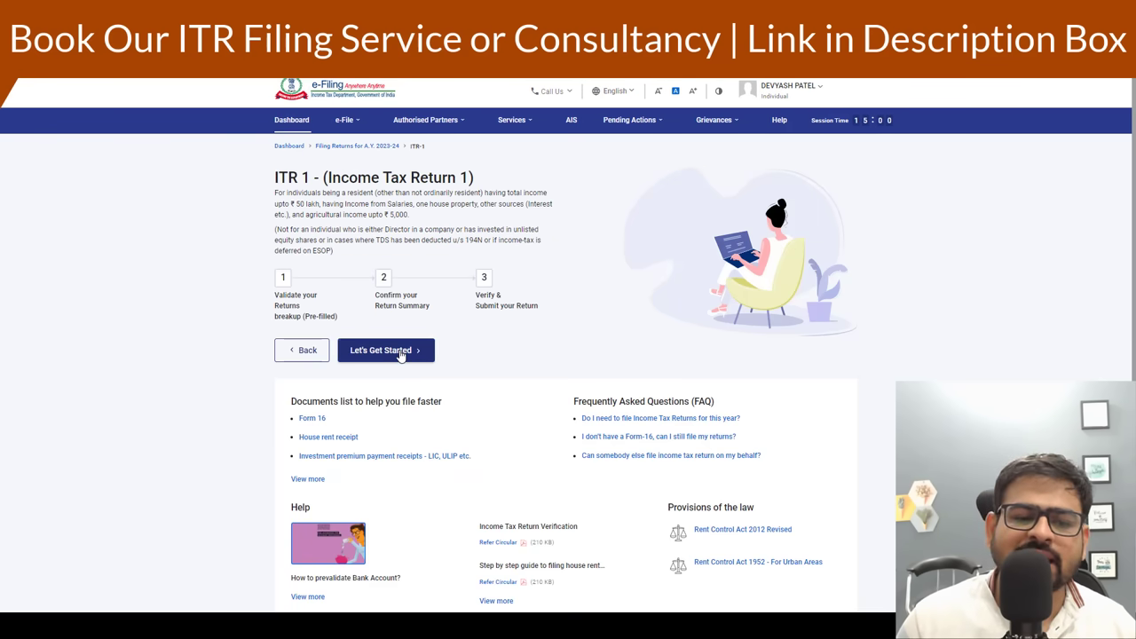
left_click(400, 352)
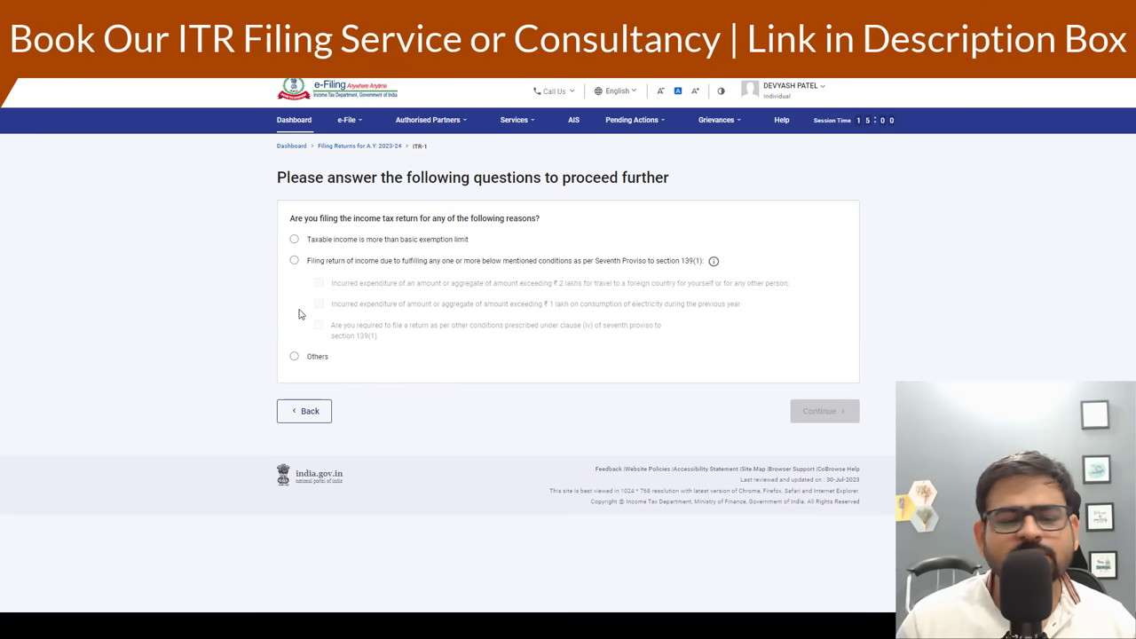
left_click(294, 356)
left_click(803, 421)
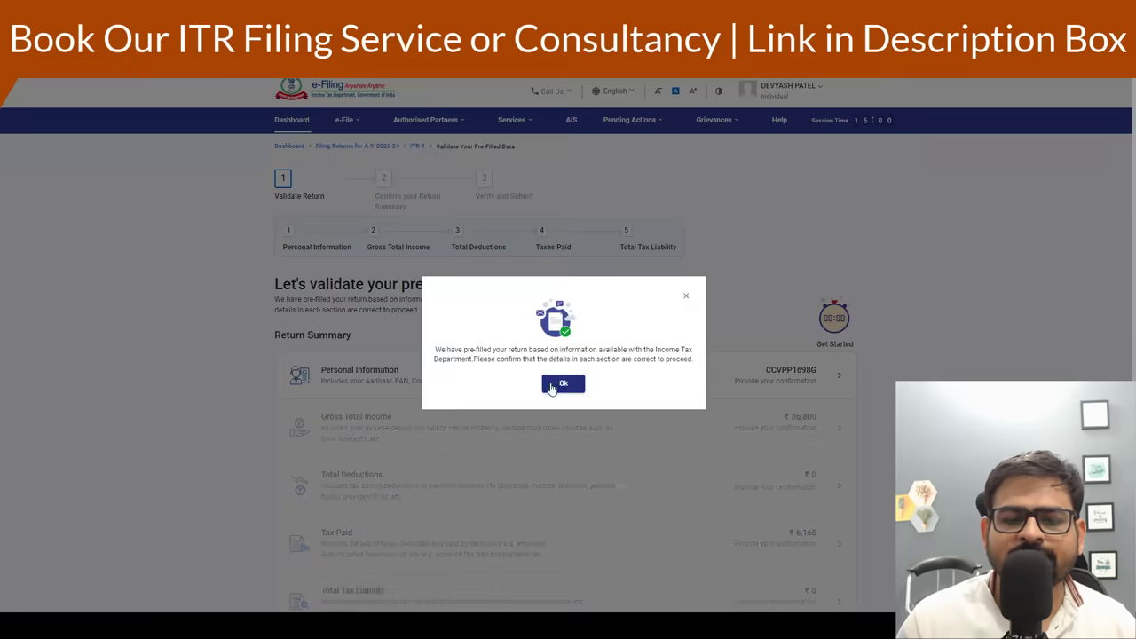
left_click(561, 385)
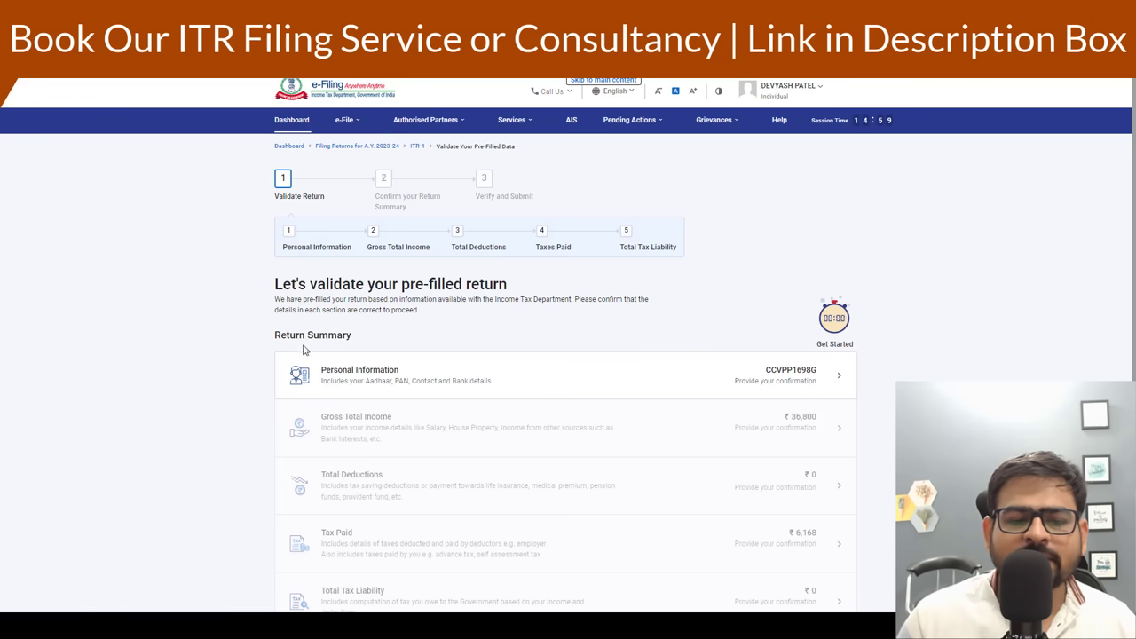
Review the Personal Information section, including the filing section and bank details, and confirm it.
scroll(302, 350, "down", 3)
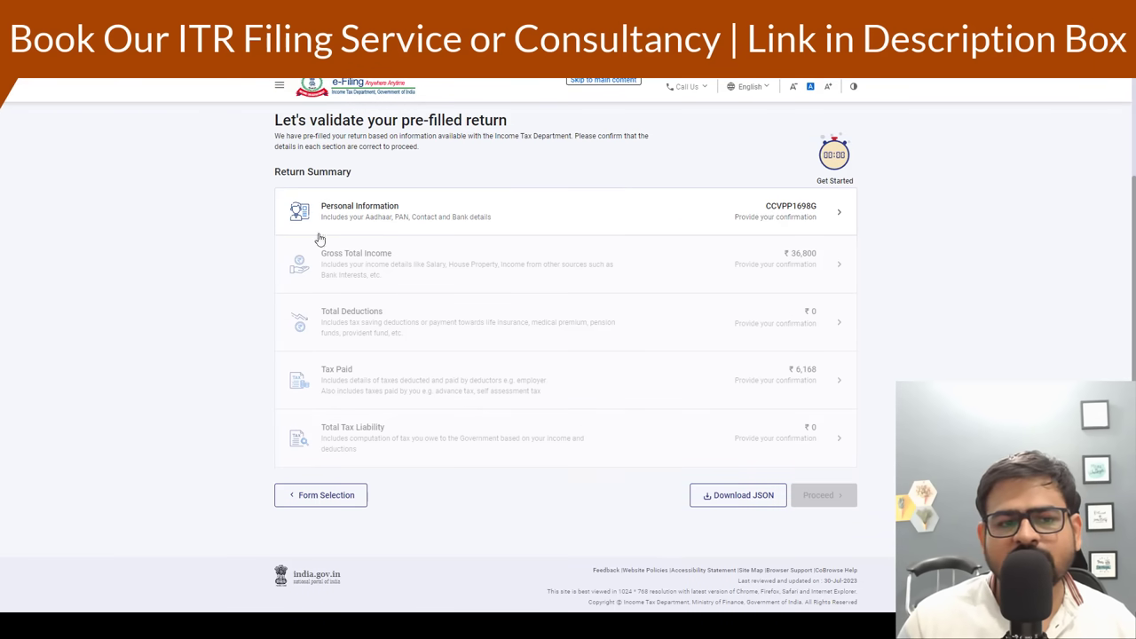
left_click(828, 215)
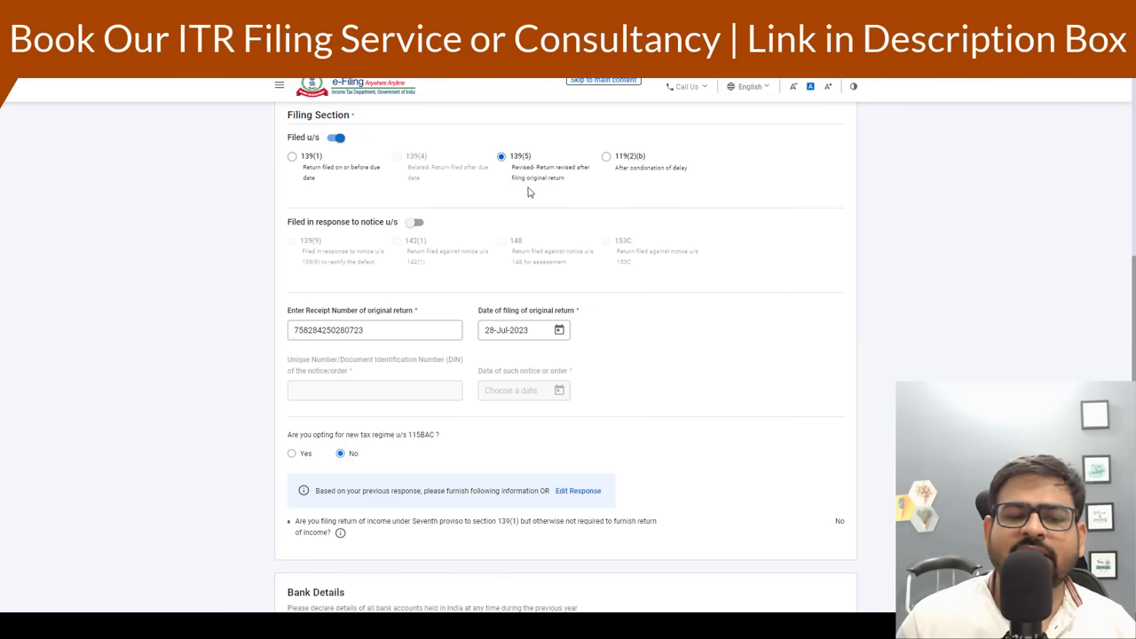
scroll(502, 273, "down", 1)
scroll(503, 272, "down", 3)
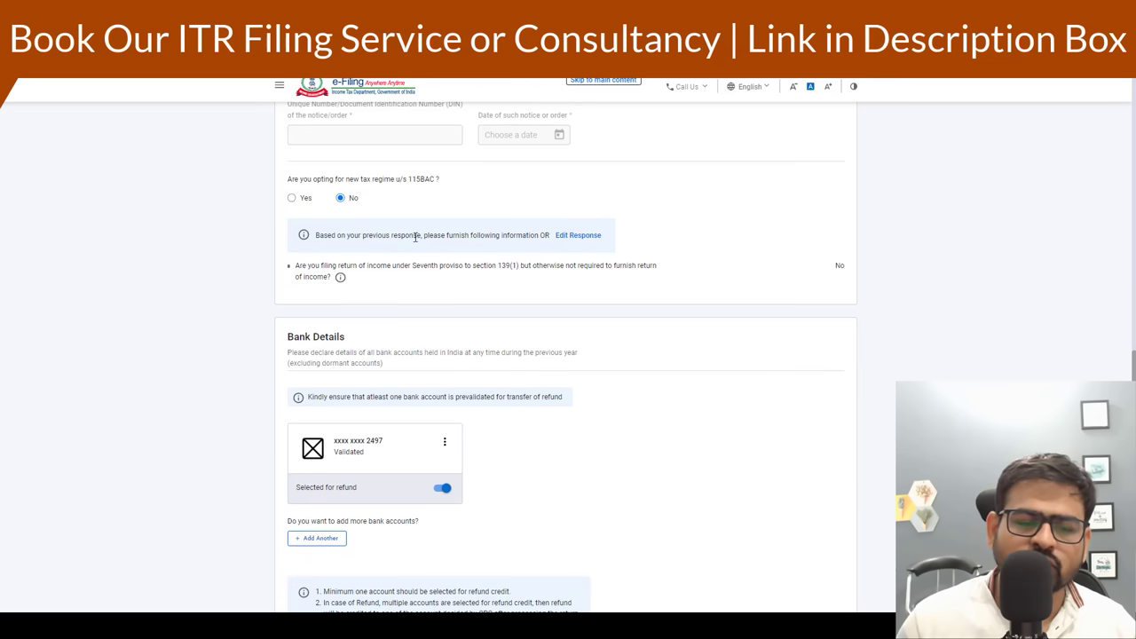
scroll(545, 312, "down", 2)
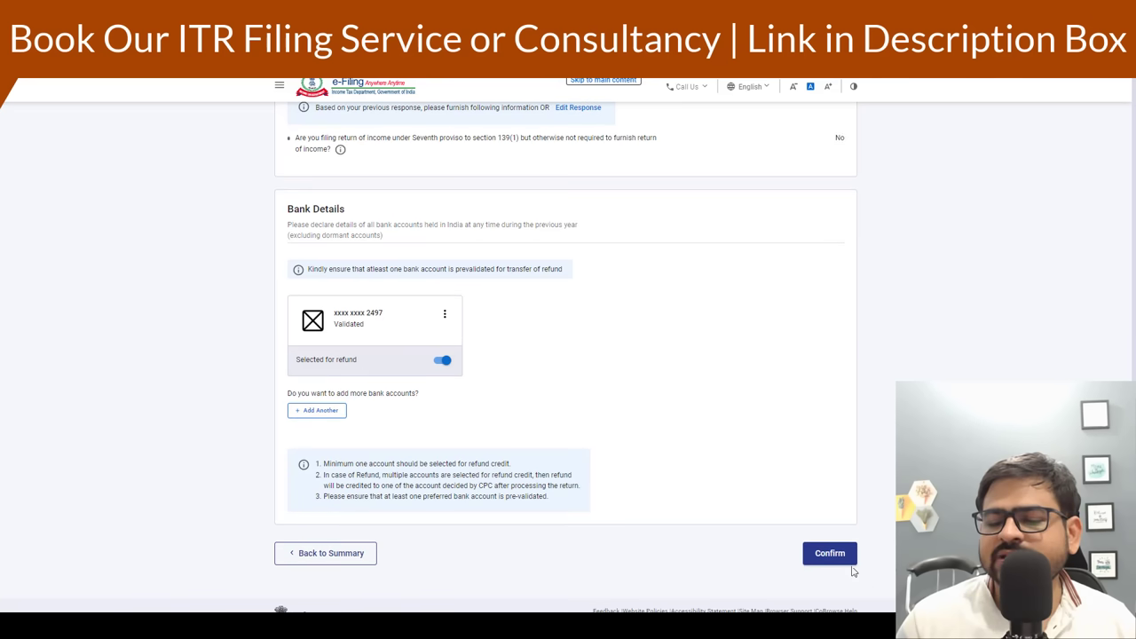
left_click(815, 555)
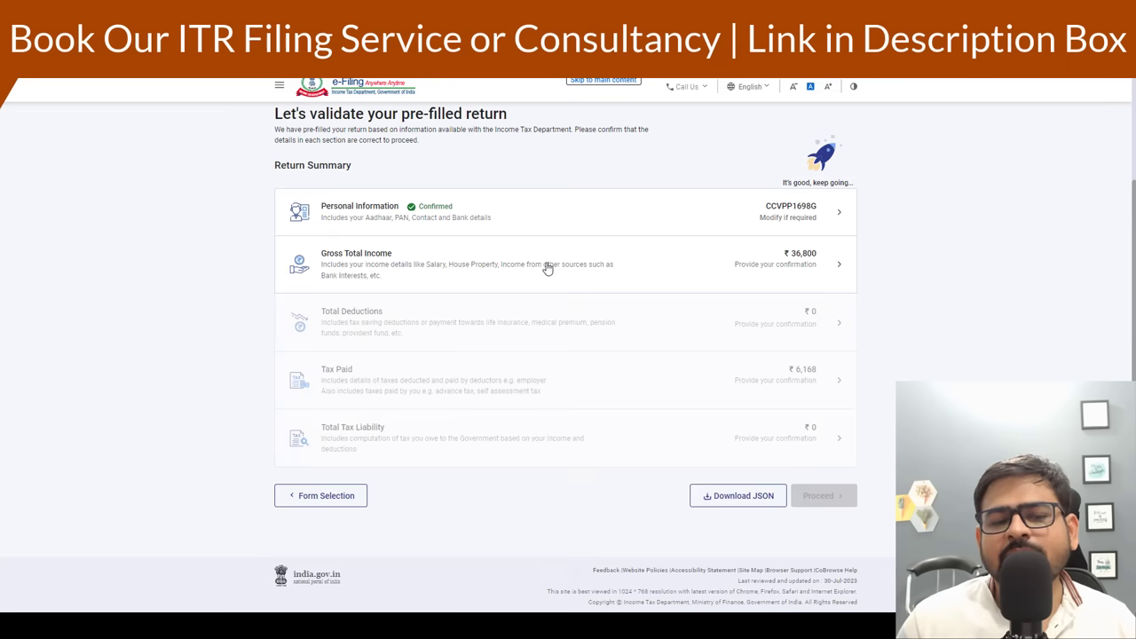
Open the Gross Total Income section, skipping the salary exemption questions.
left_click(446, 289)
scroll(456, 304, "down", 5)
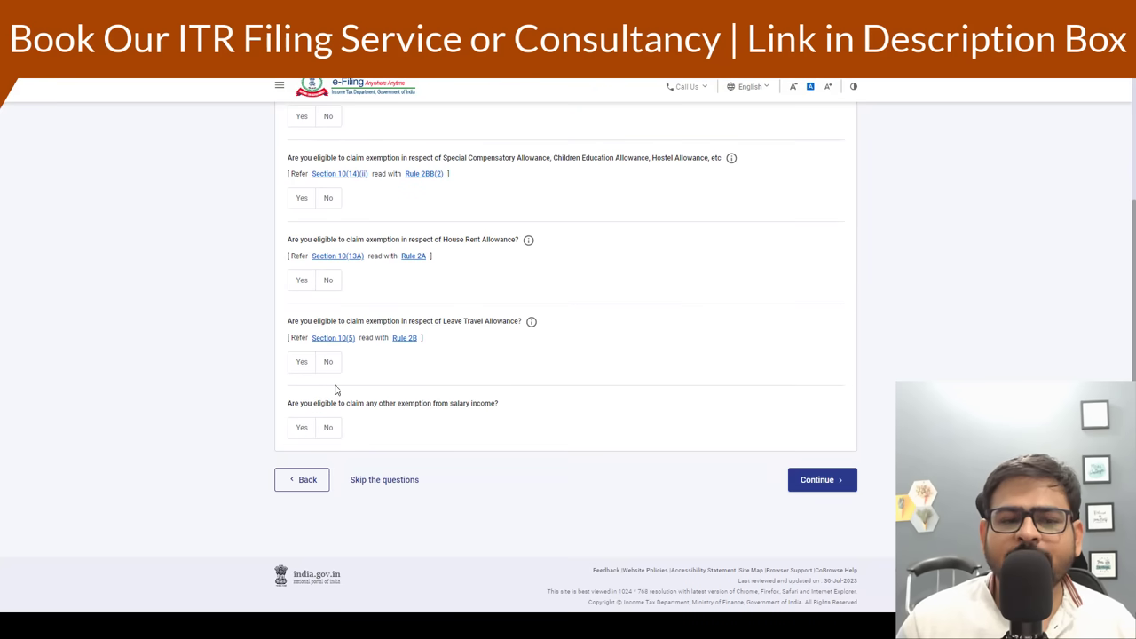
left_click(402, 479)
left_click(677, 387)
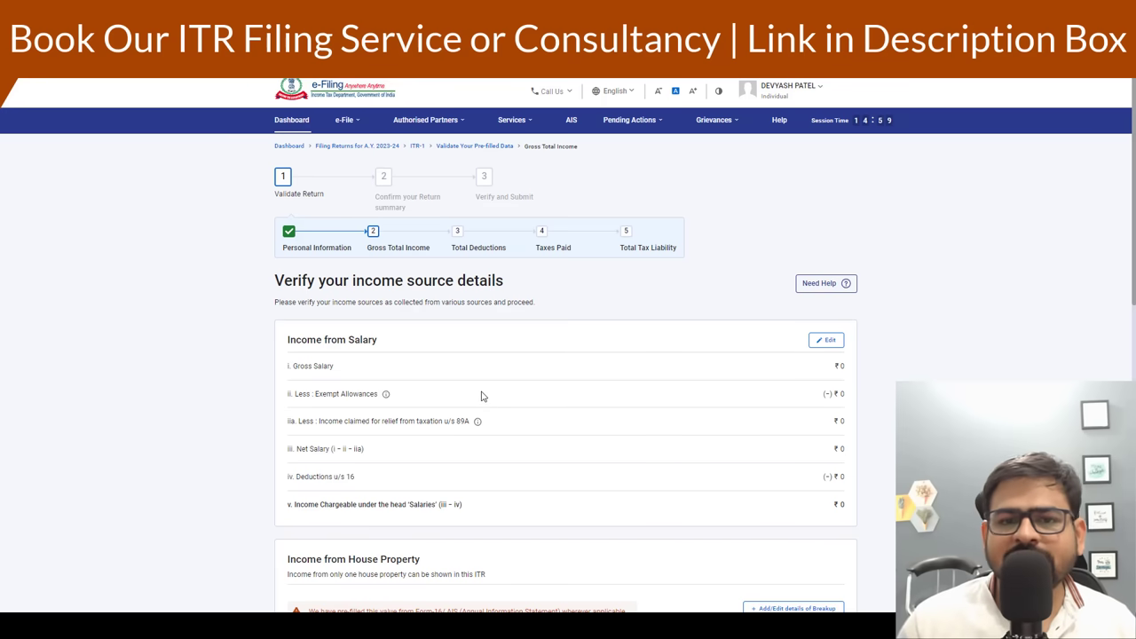
Open the Annual Information Statement (AIS) on the Compliance Portal.
left_click(572, 122)
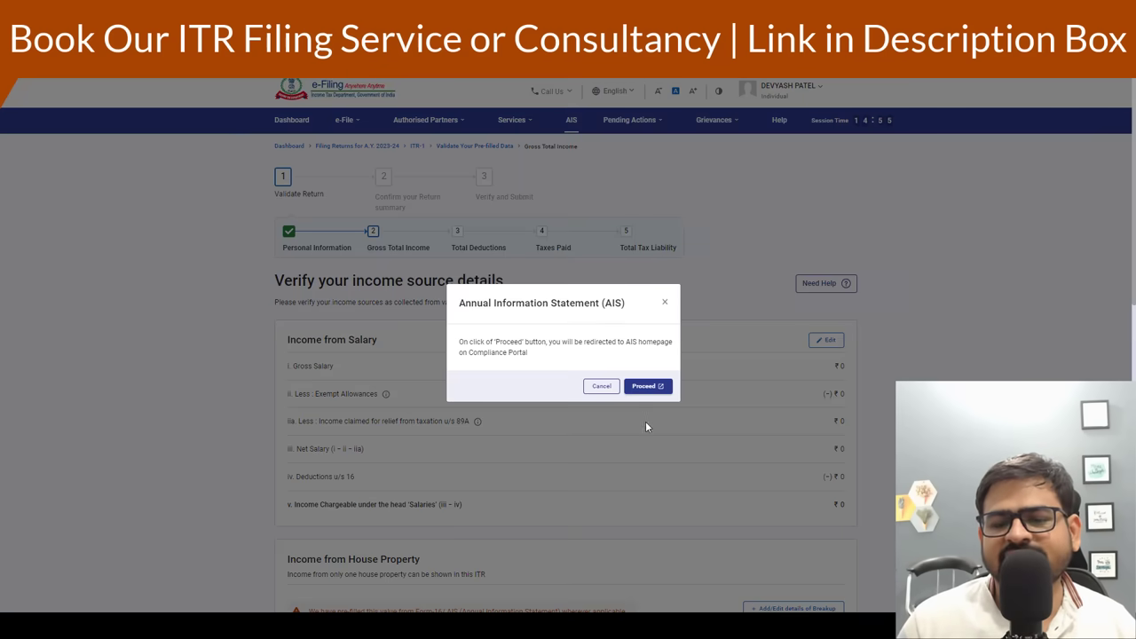
left_click(639, 383)
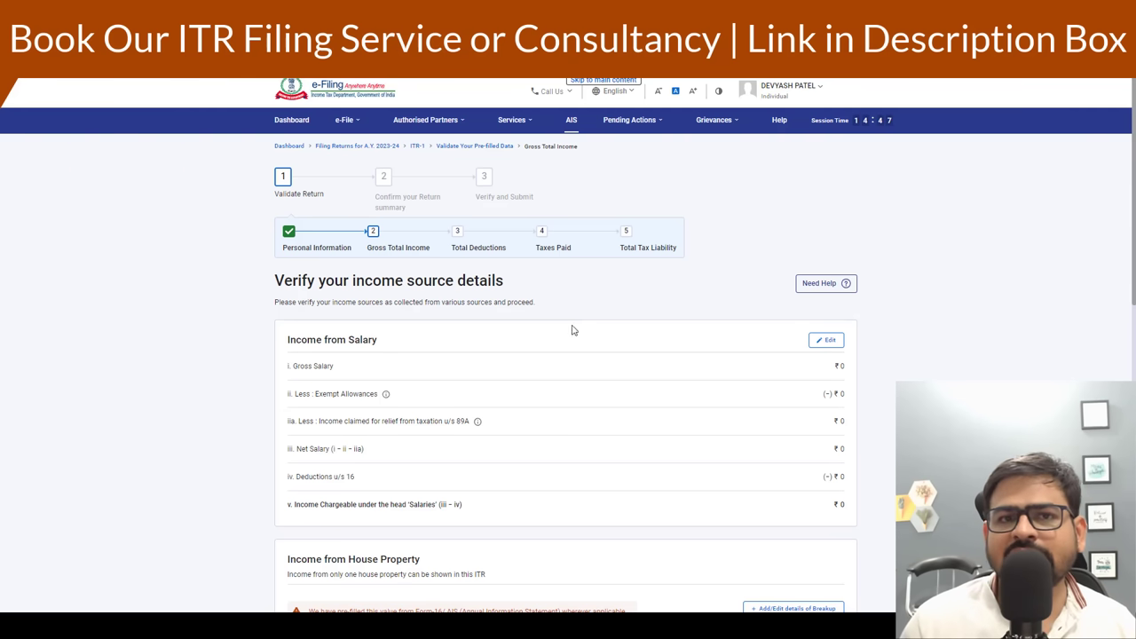
Examine the pre-filled income from salary, house property and other sources.
scroll(559, 413, "down", 2)
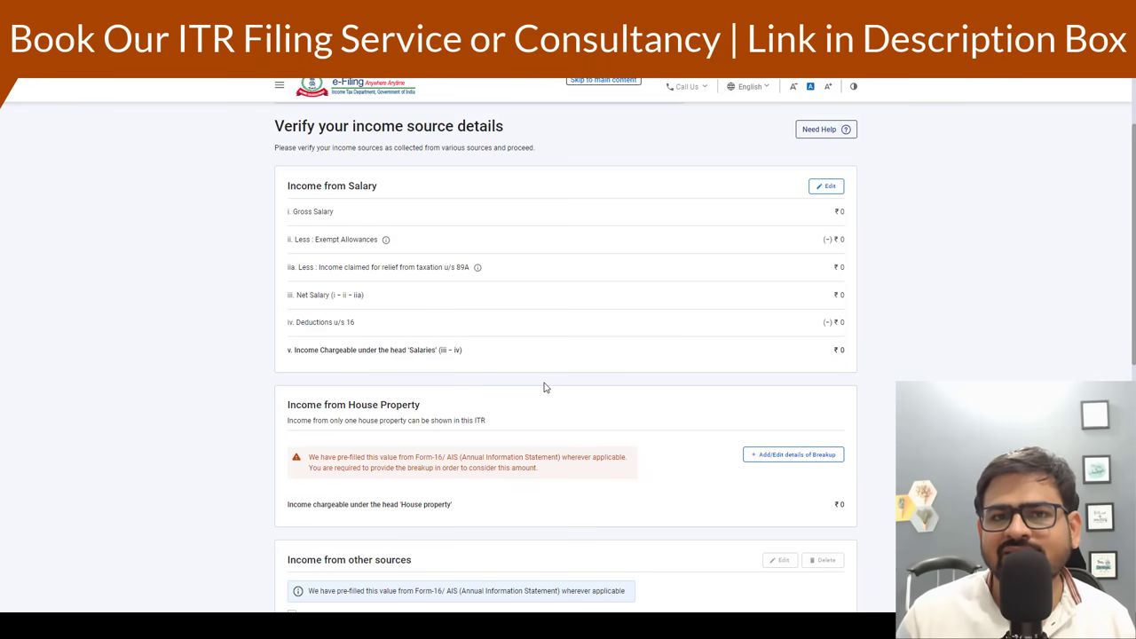
left_click_drag(324, 185, 411, 188)
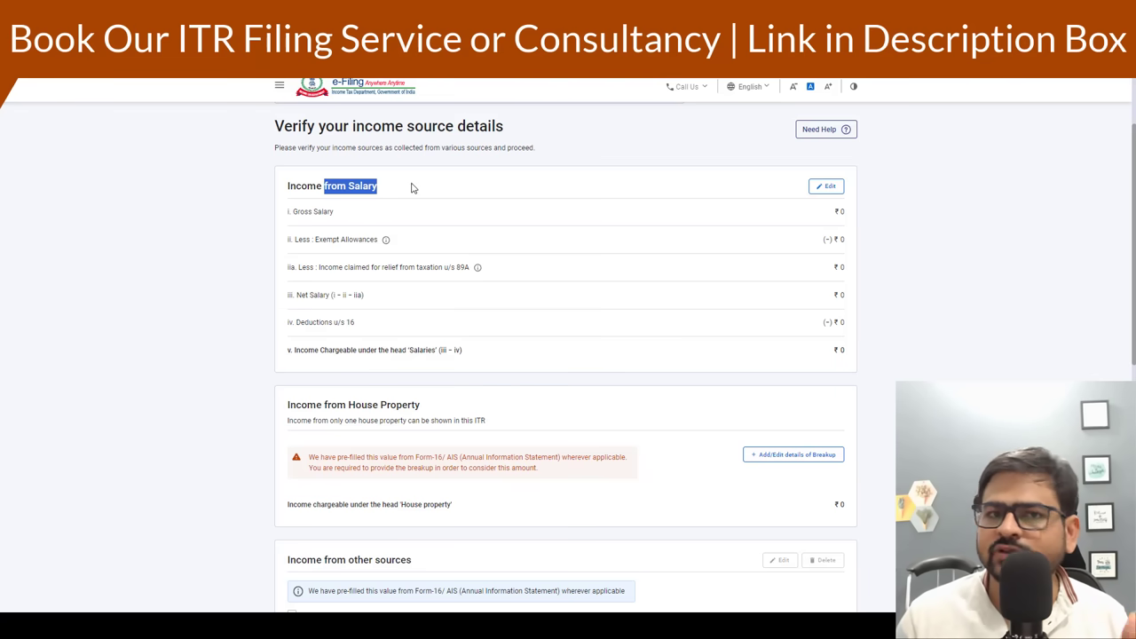
scroll(420, 228, "down", 4)
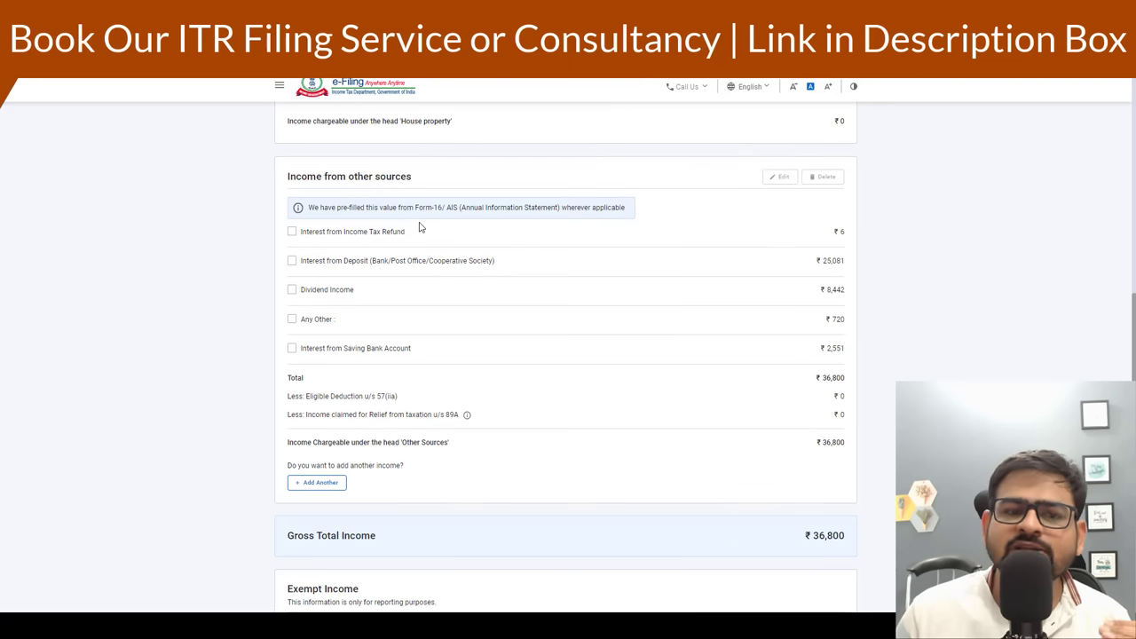
scroll(420, 228, "up", 1)
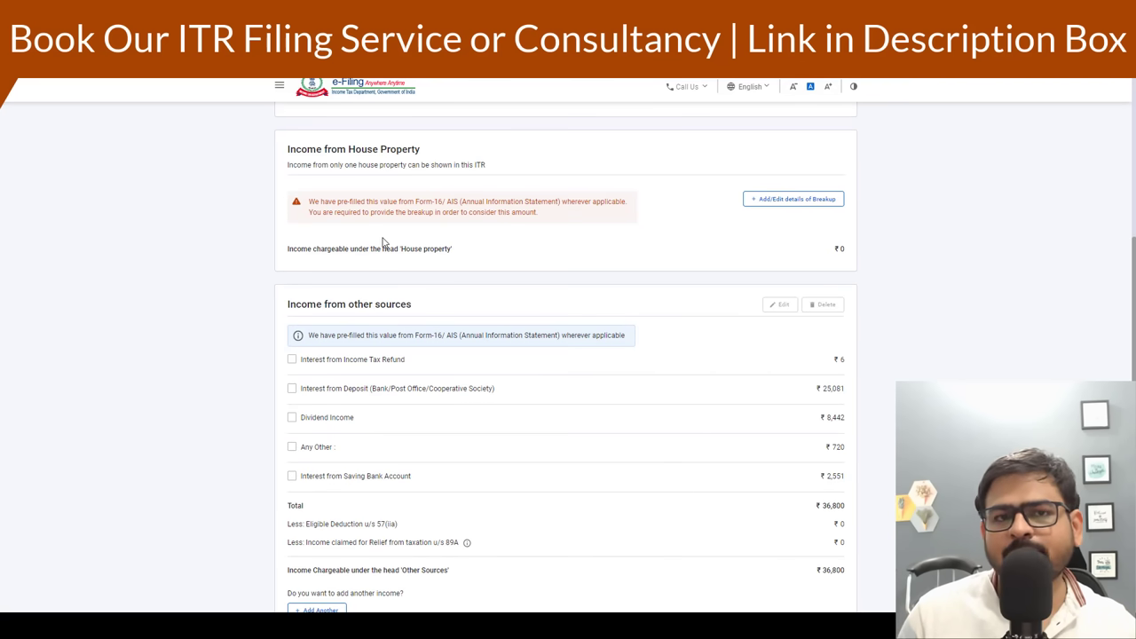
left_click_drag(325, 151, 387, 158)
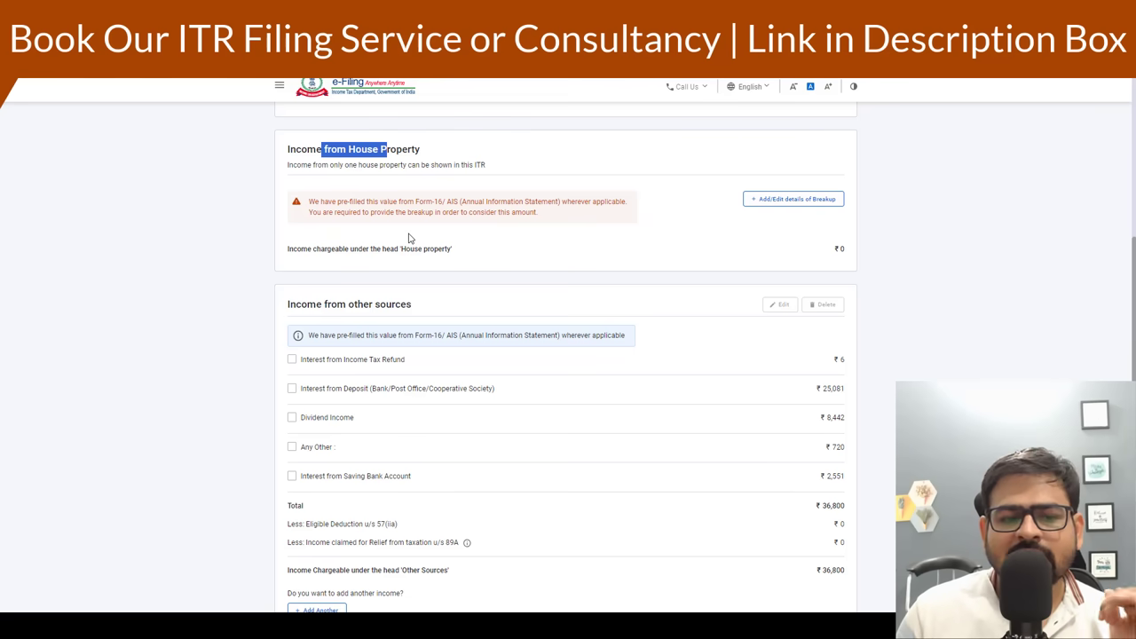
scroll(410, 253, "down", 1)
left_click_drag(396, 178, 416, 181)
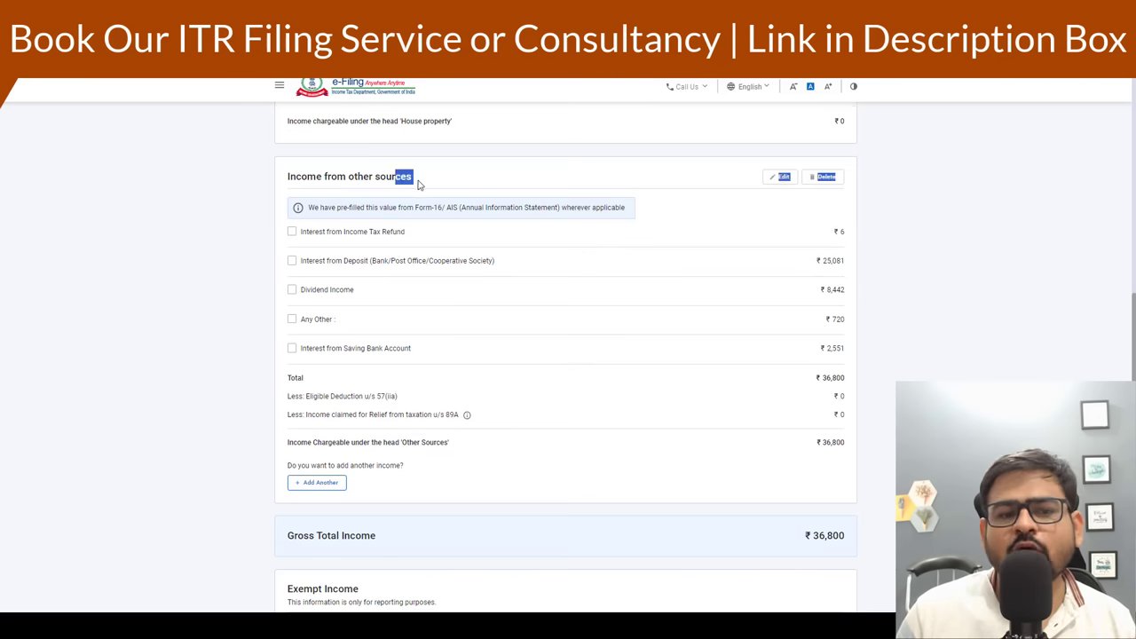
left_click(421, 183)
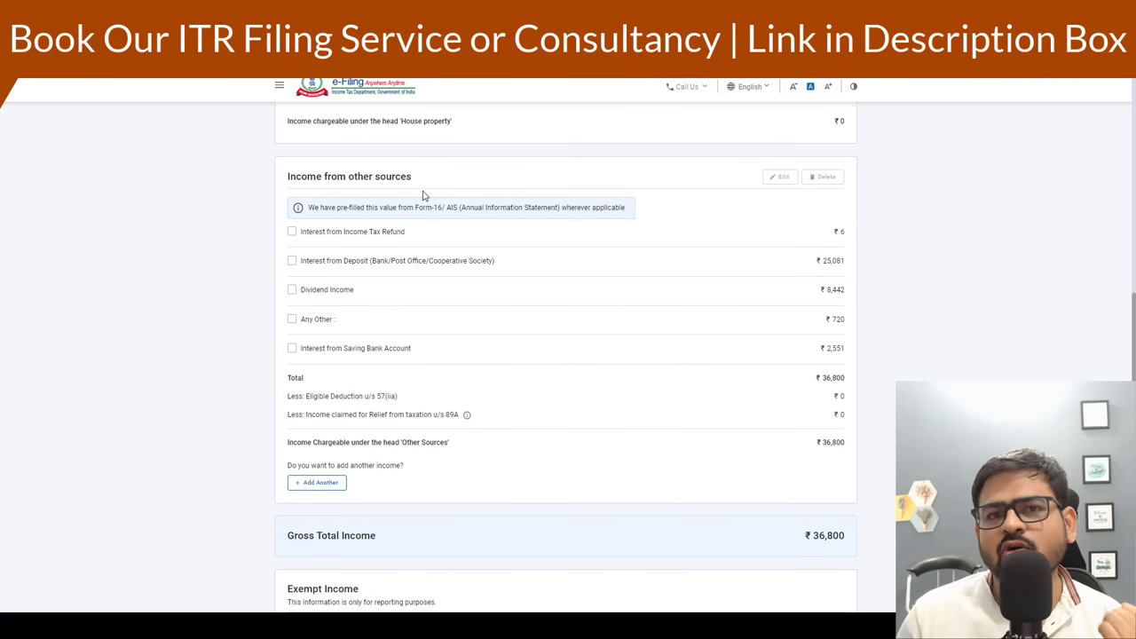
Under income from other sources, set the Any other amount to 250000 with the description "other income".
scroll(435, 232, "down", 1)
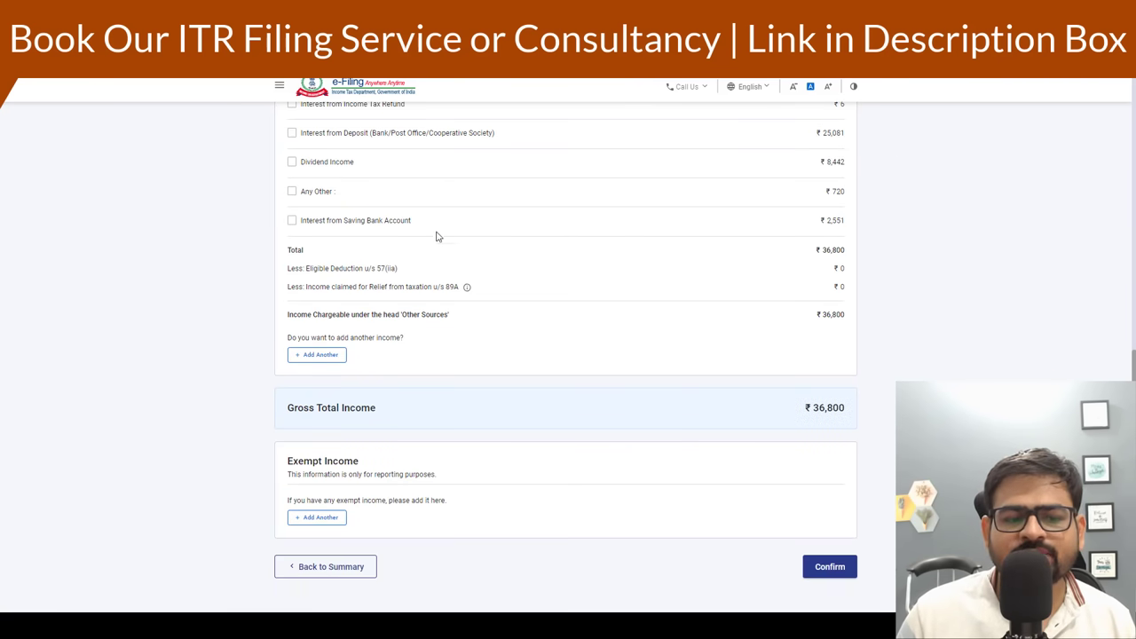
left_click(320, 356)
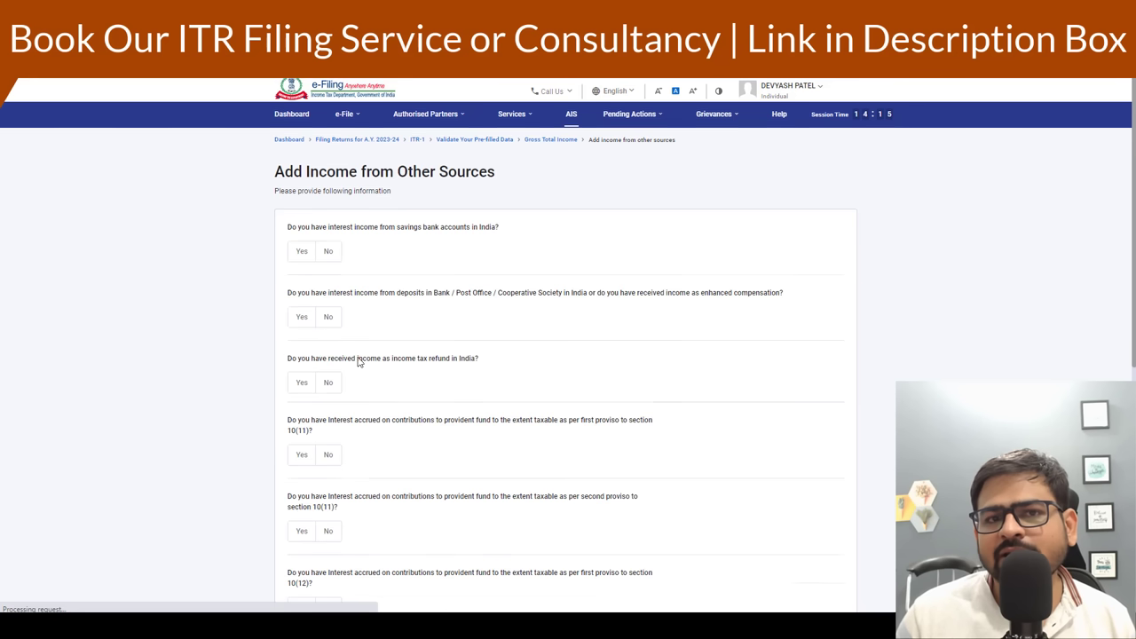
scroll(426, 354, "down", 5)
scroll(427, 354, "up", 1)
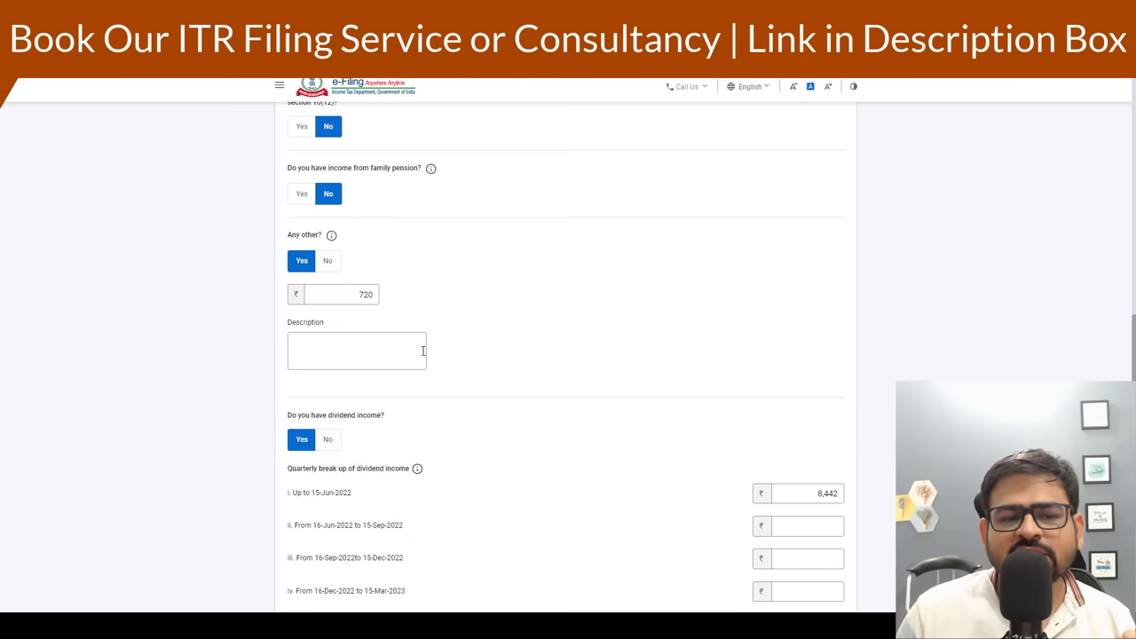
left_click_drag(284, 235, 304, 251)
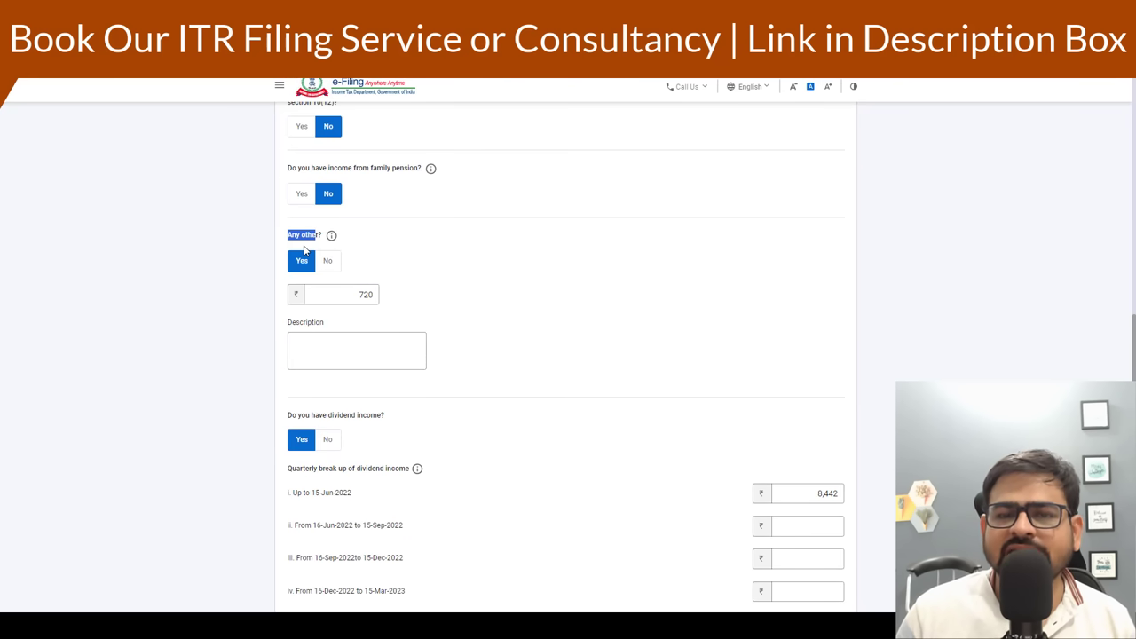
left_click(339, 295)
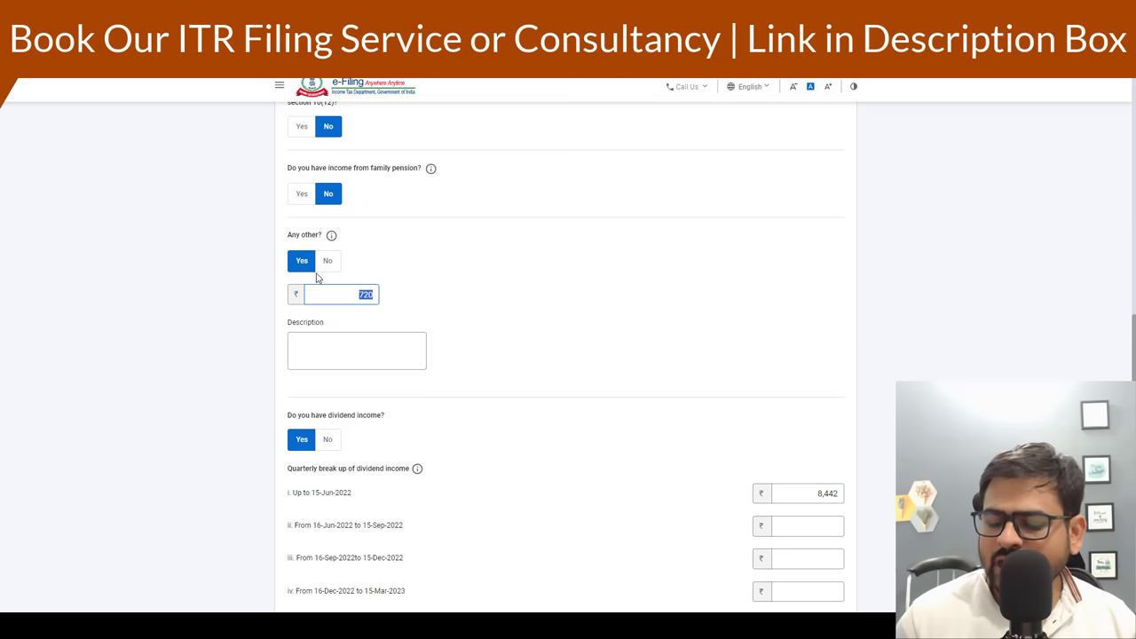
type("250000")
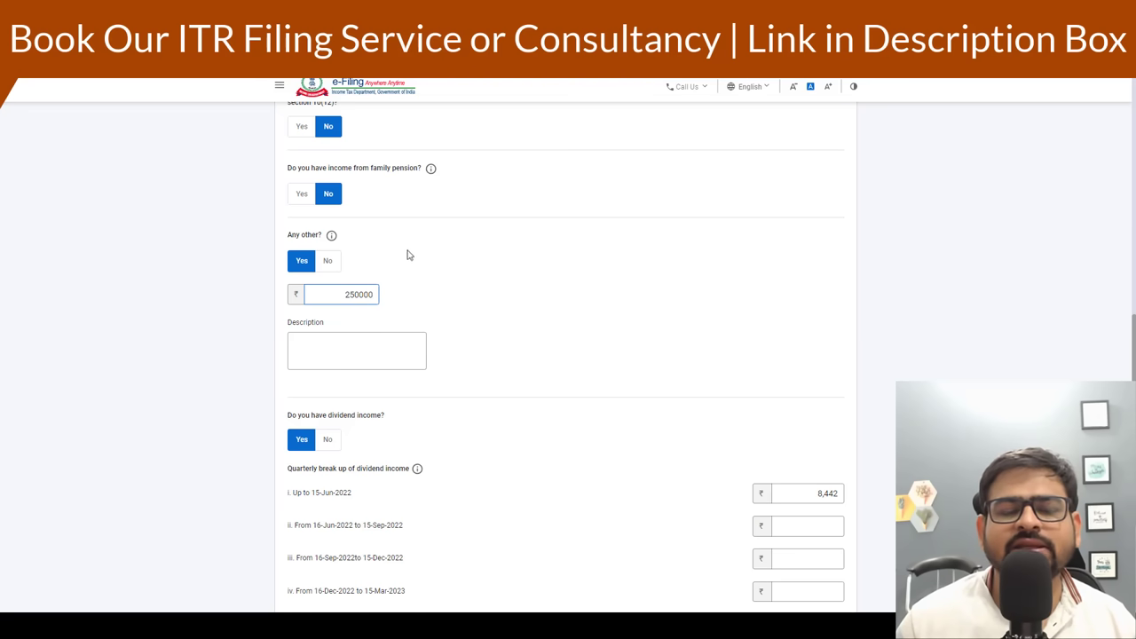
left_click(398, 341)
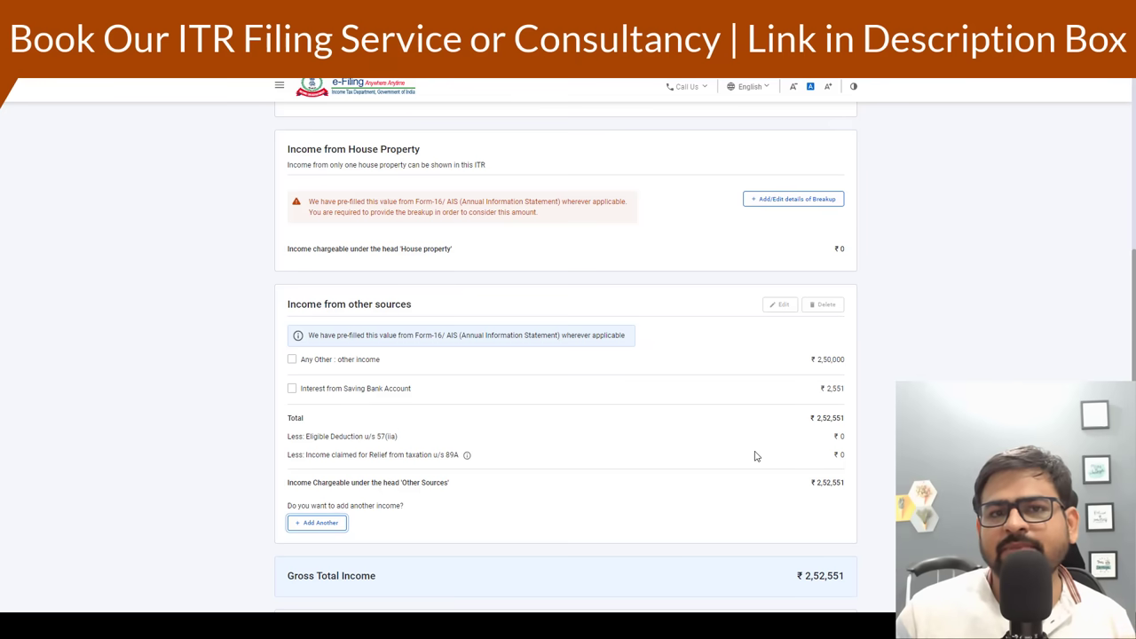
scroll(755, 456, "down", 2)
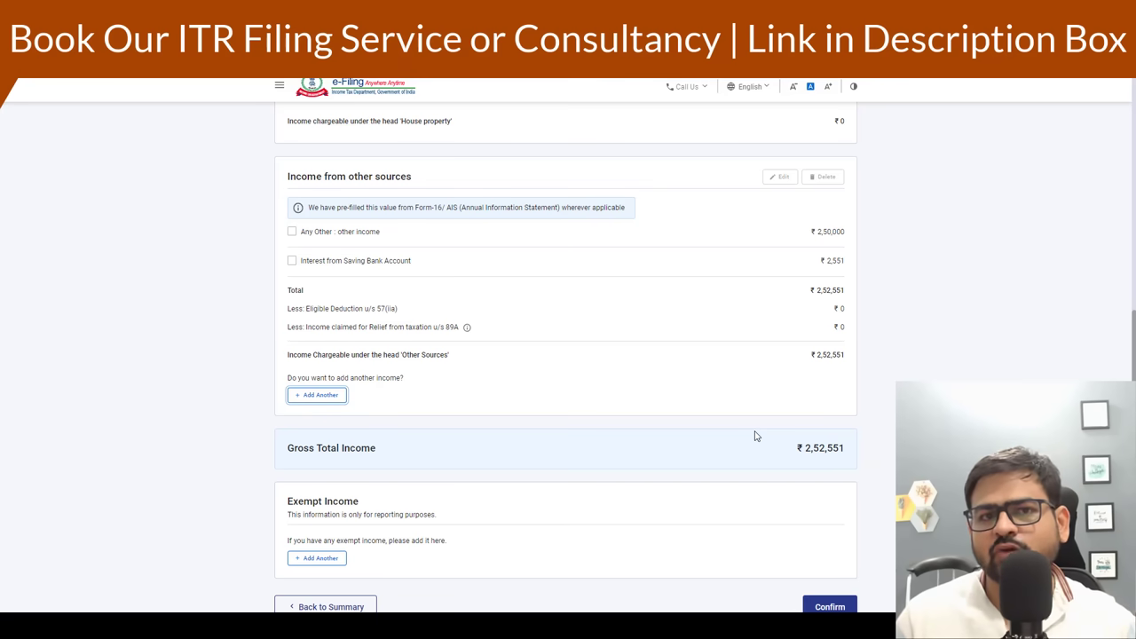
Open the Income from Salary details for editing, save them without entering amounts, and confirm the Gross Total Income section.
scroll(743, 410, "up", 2)
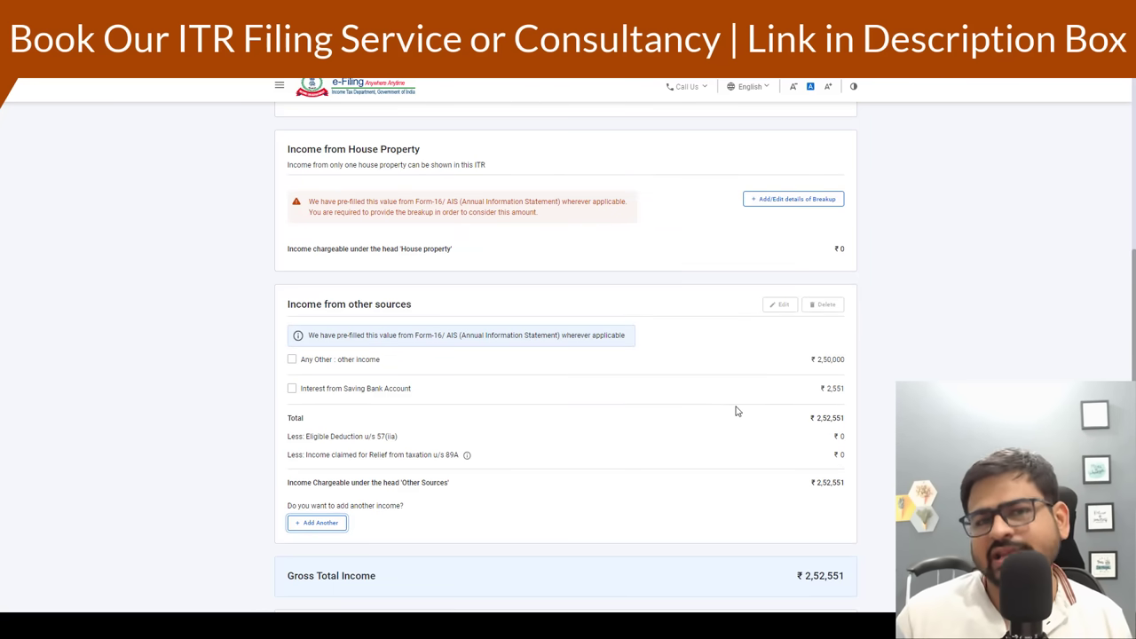
scroll(674, 425, "up", 6)
left_click_drag(272, 335, 396, 343)
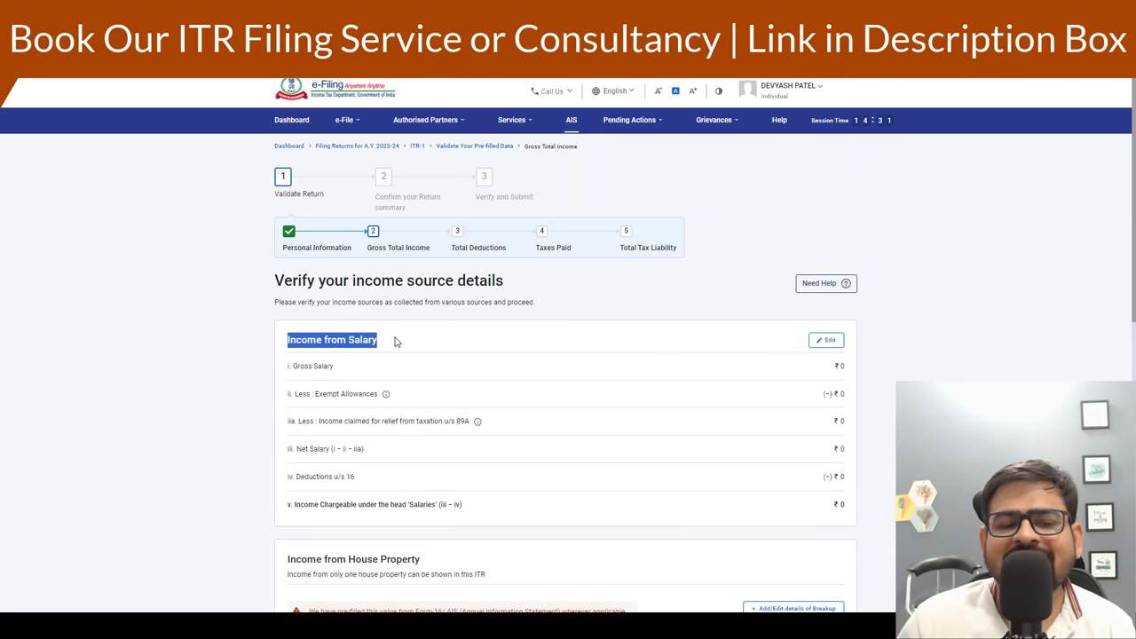
left_click(829, 344)
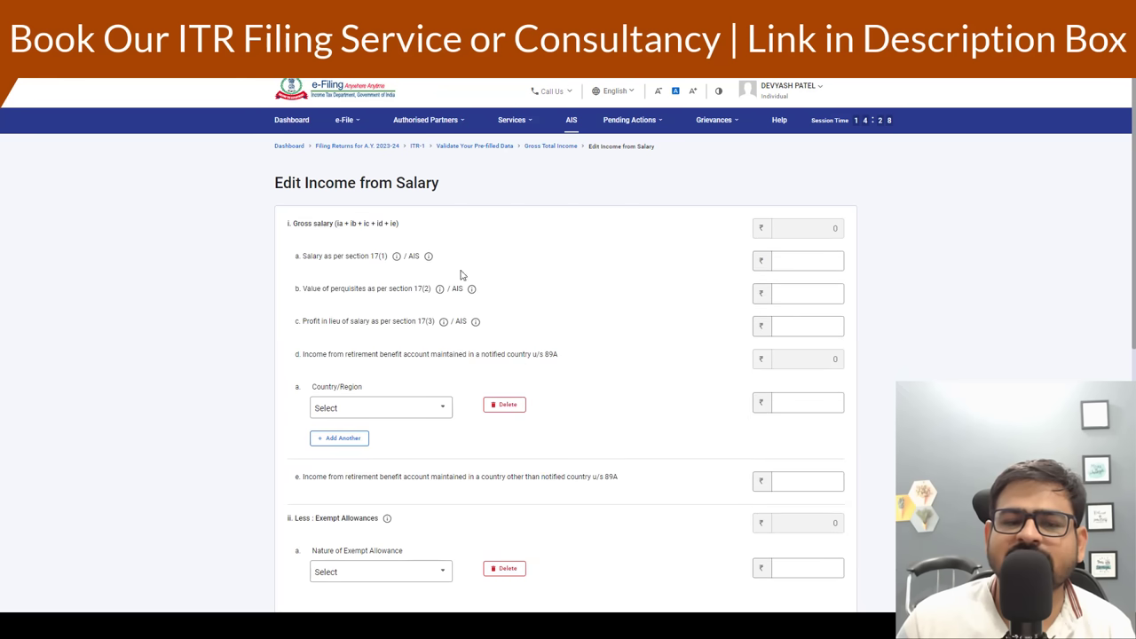
left_click_drag(381, 205, 674, 257)
left_click(821, 263)
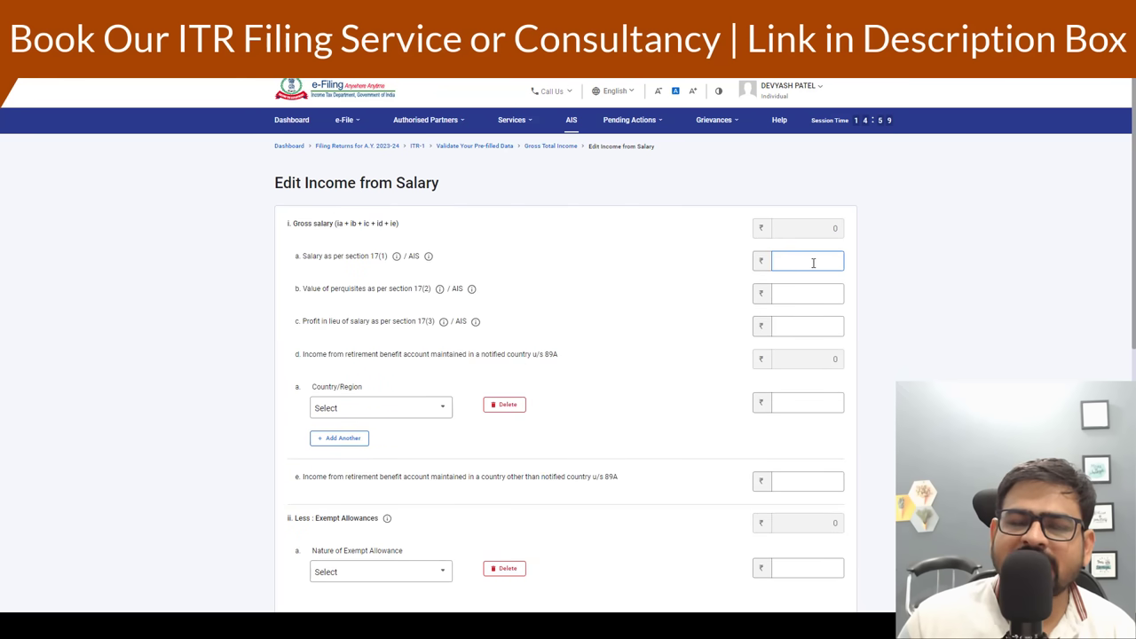
scroll(720, 302, "down", 10)
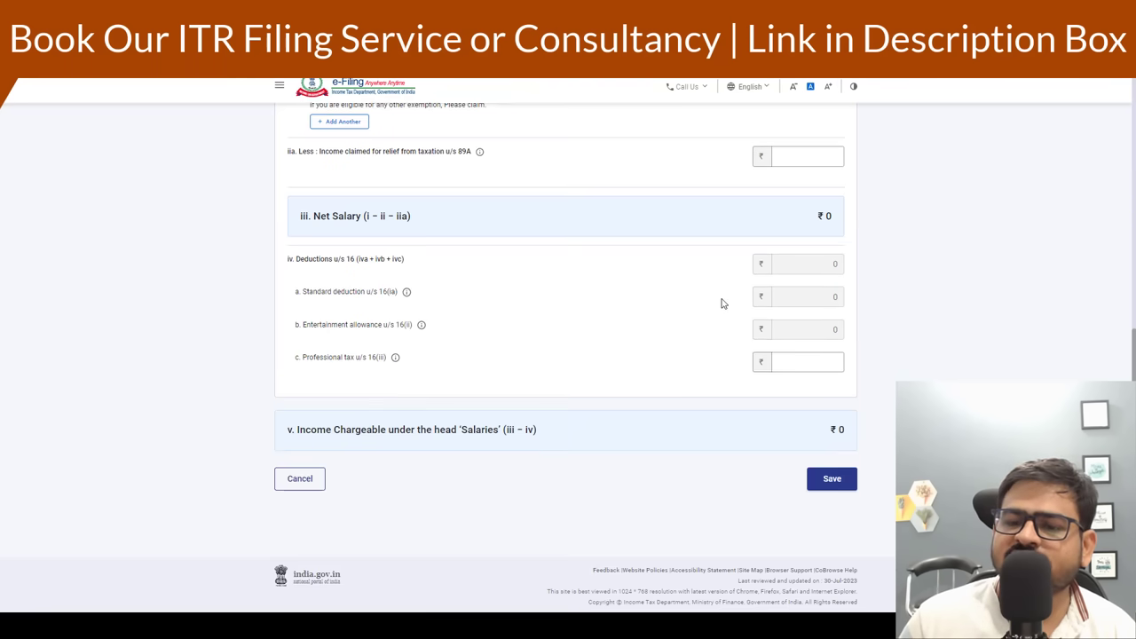
left_click(850, 487)
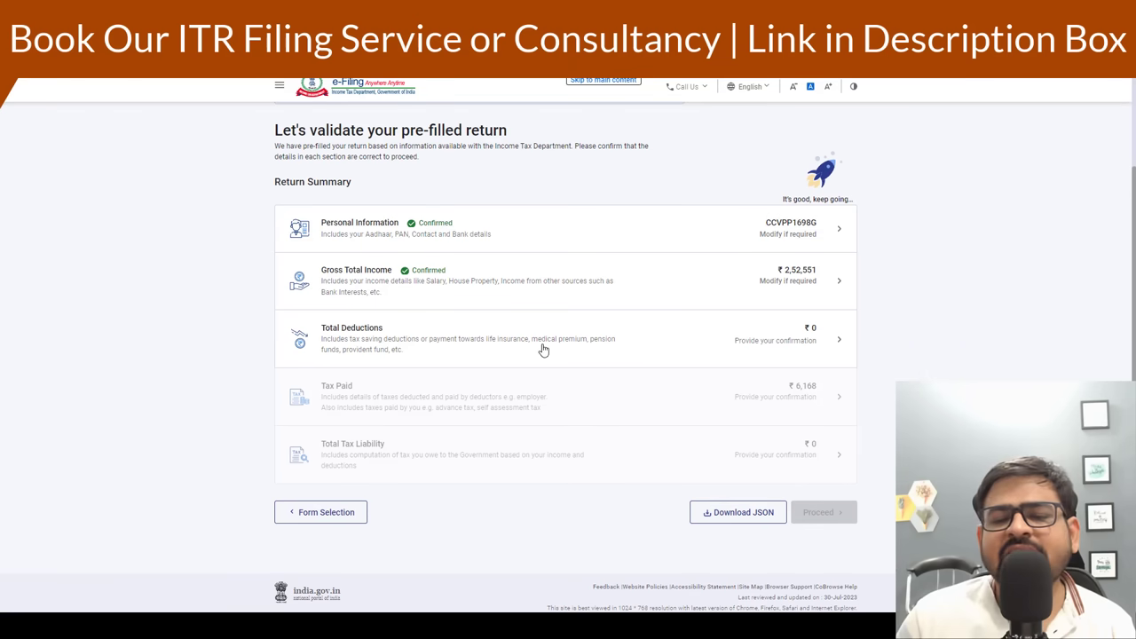
In the Total Deductions section, answer Yes to the section 80TTA savings interest question and confirm the section.
left_click(445, 347)
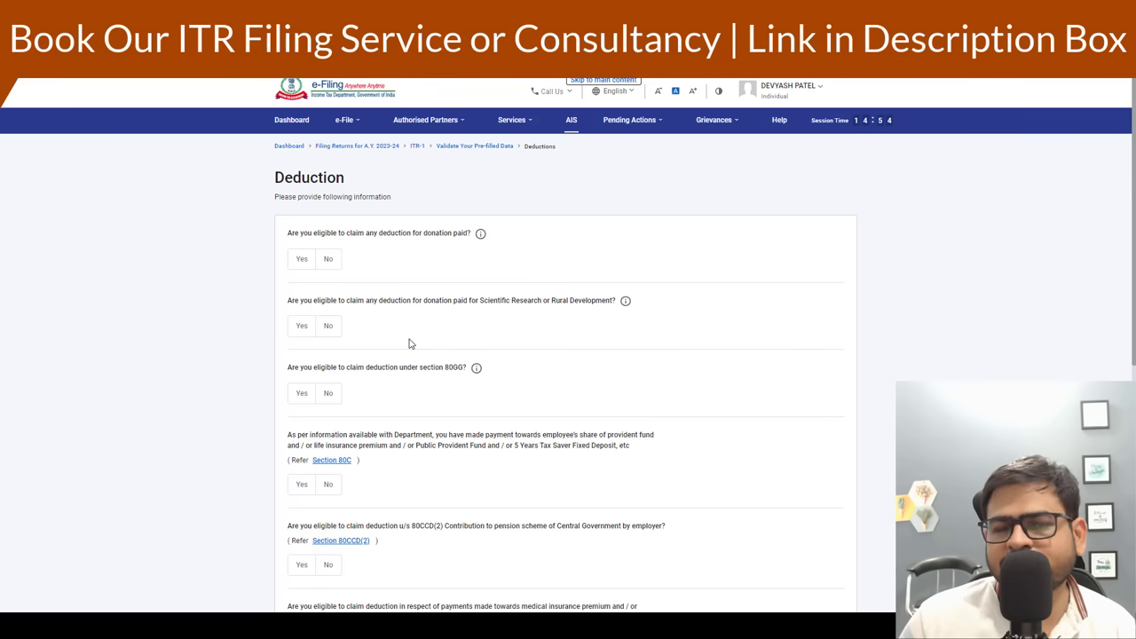
scroll(410, 344, "down", 3)
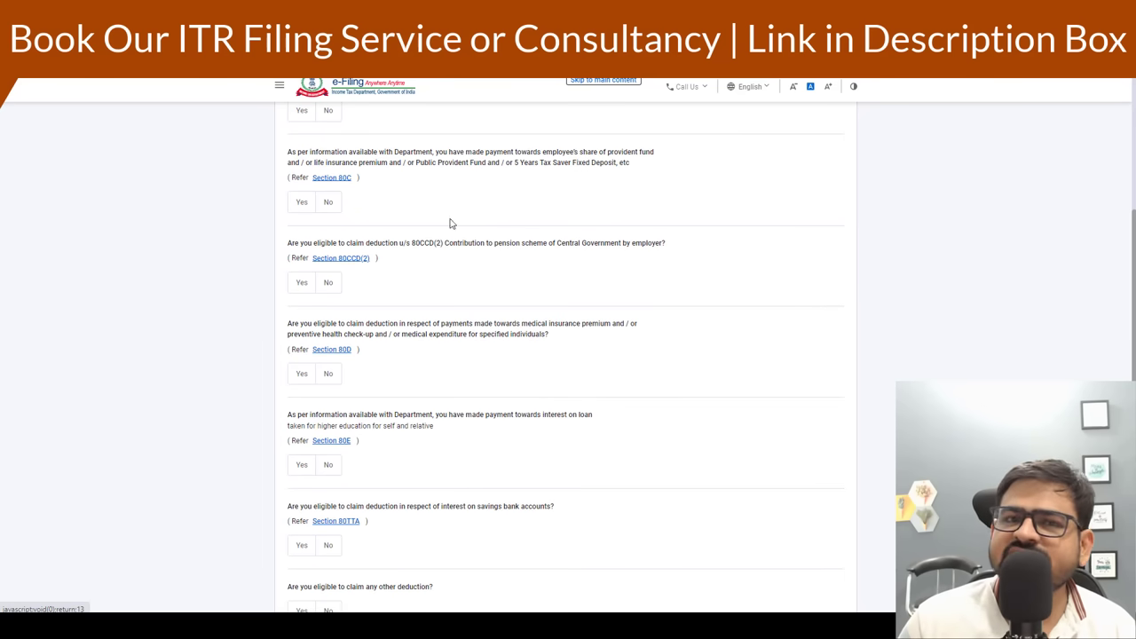
scroll(497, 294, "down", 2)
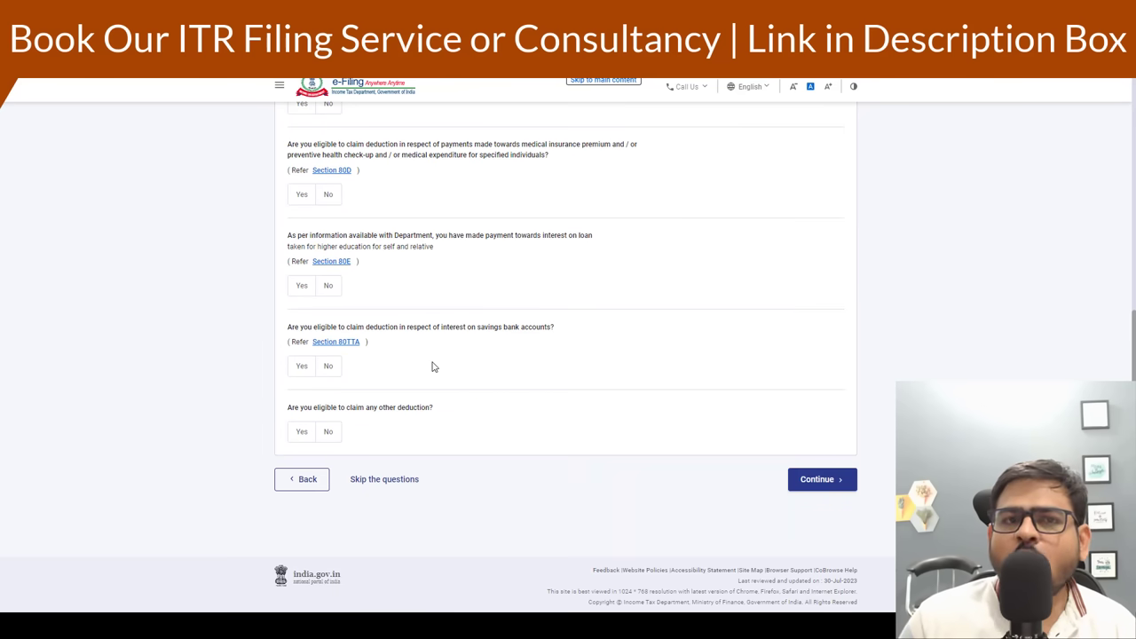
left_click(302, 366)
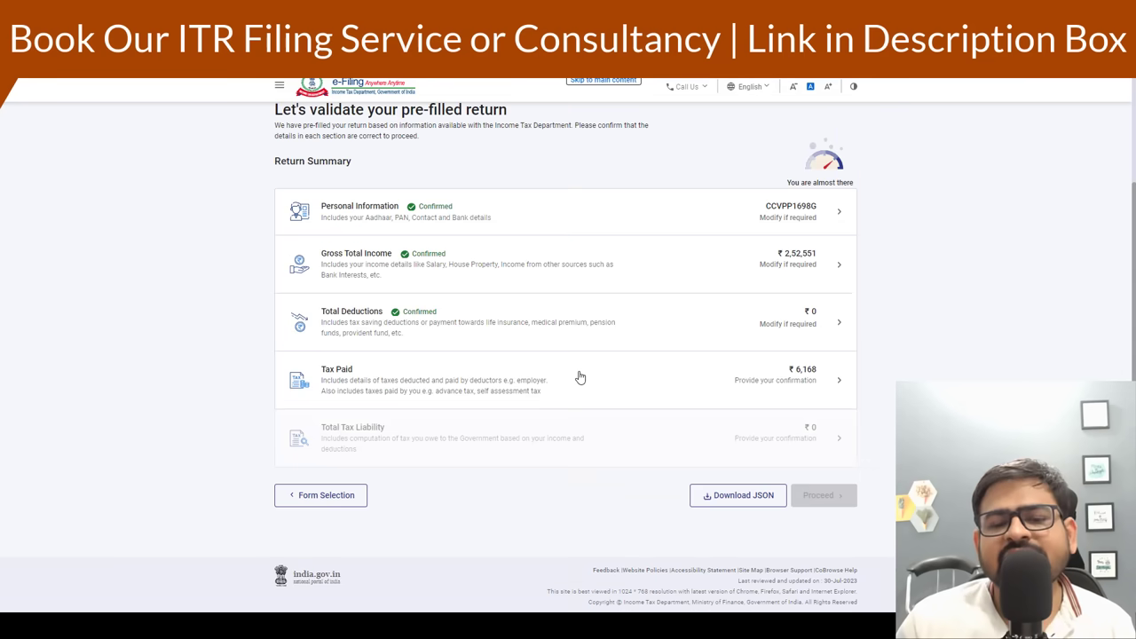
Open the Tax Paid section, check the TDS from income other than salary and the advance tax, and confirm the section.
left_click(578, 375)
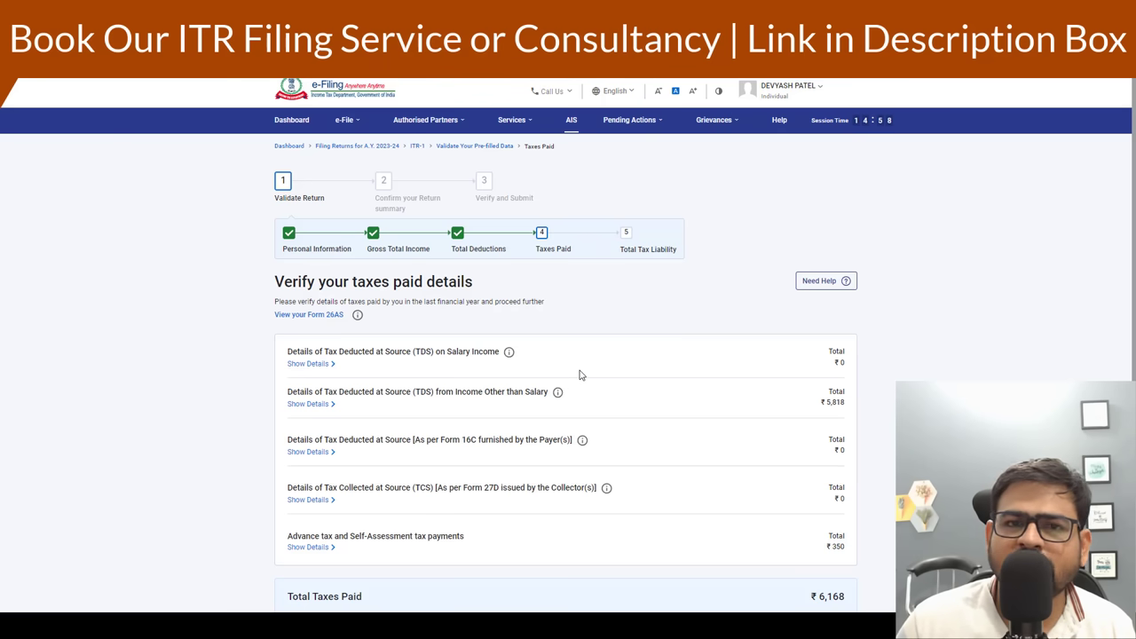
left_click_drag(287, 393, 492, 401)
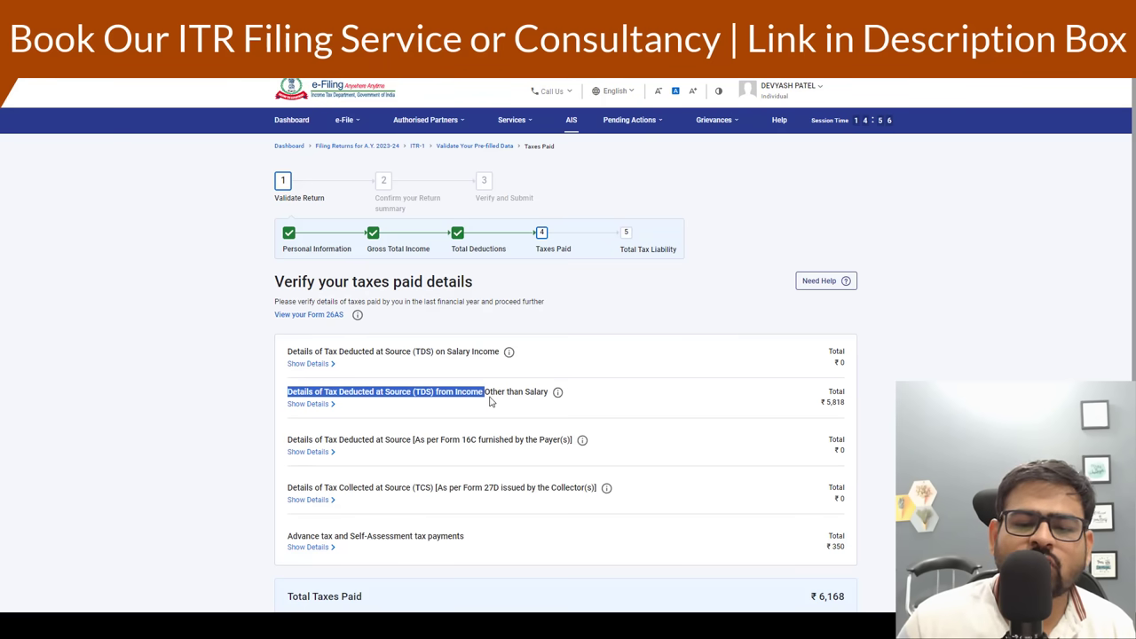
left_click(746, 407)
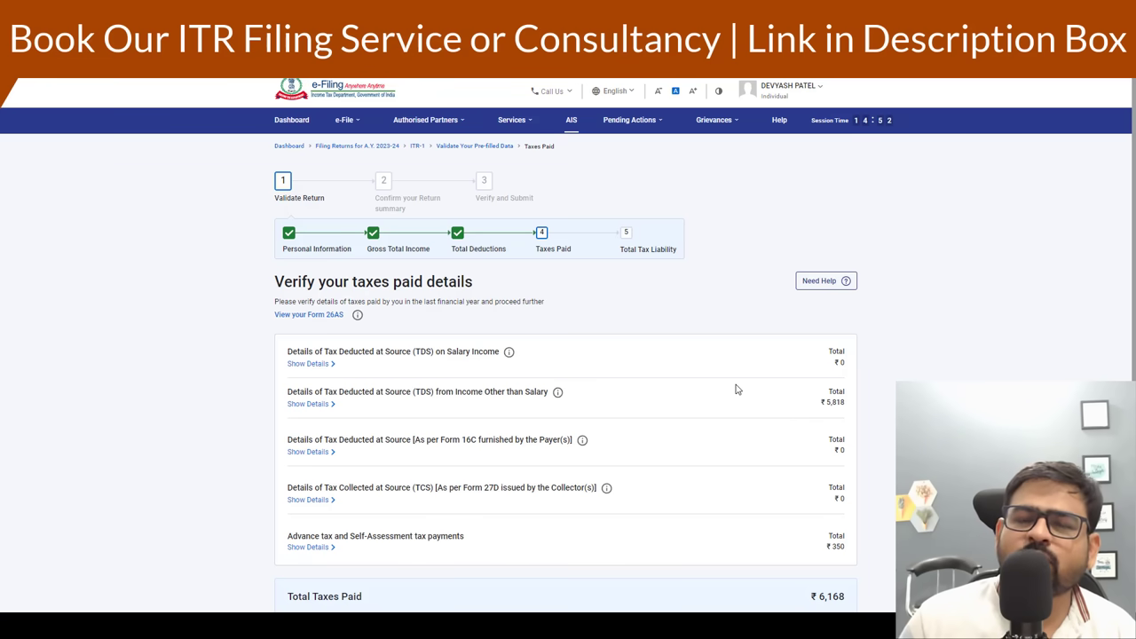
scroll(787, 400, "down", 2)
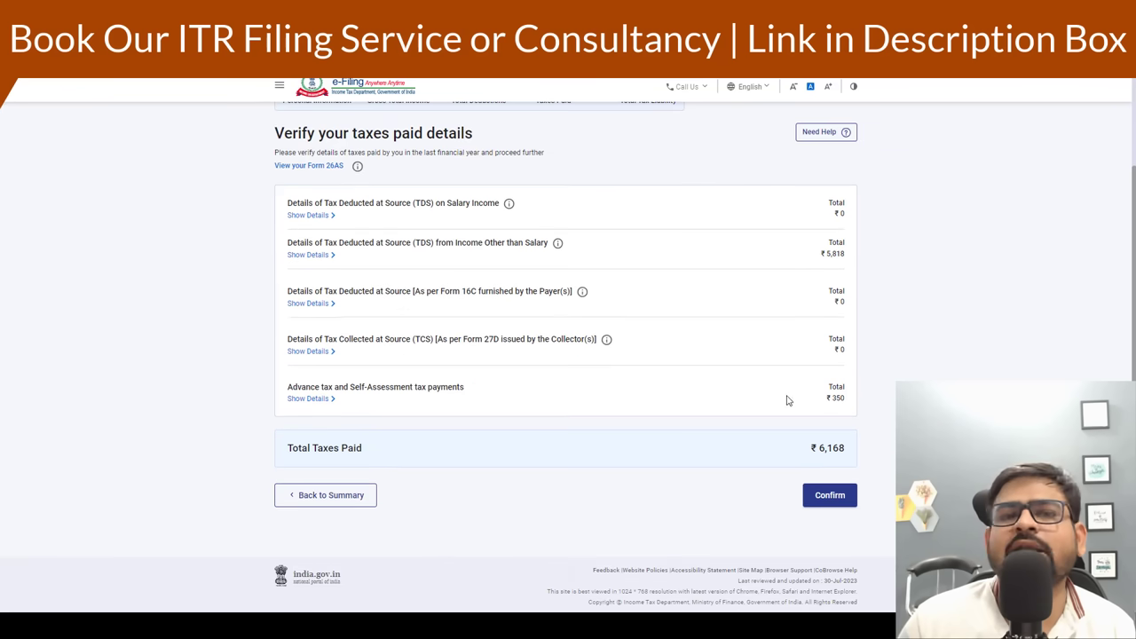
left_click(829, 498)
Review the Total Tax Liability section, including the slab calculation and the rebate u/s 87A, and confirm the section.
scroll(368, 431, "down", 2)
left_click(367, 431)
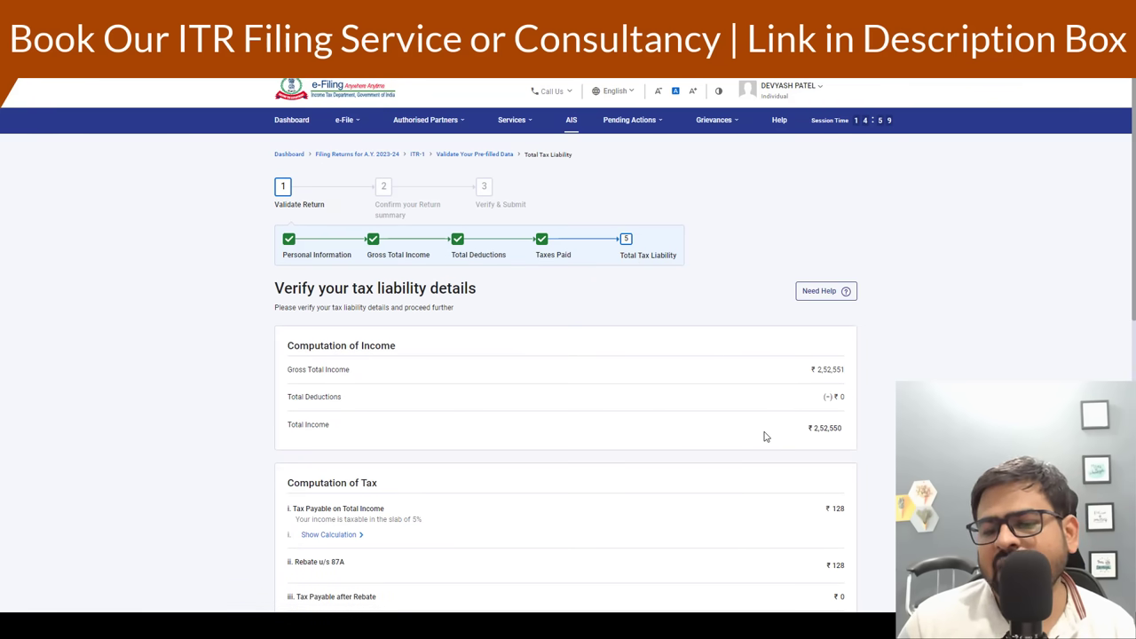
scroll(759, 439, "down", 10)
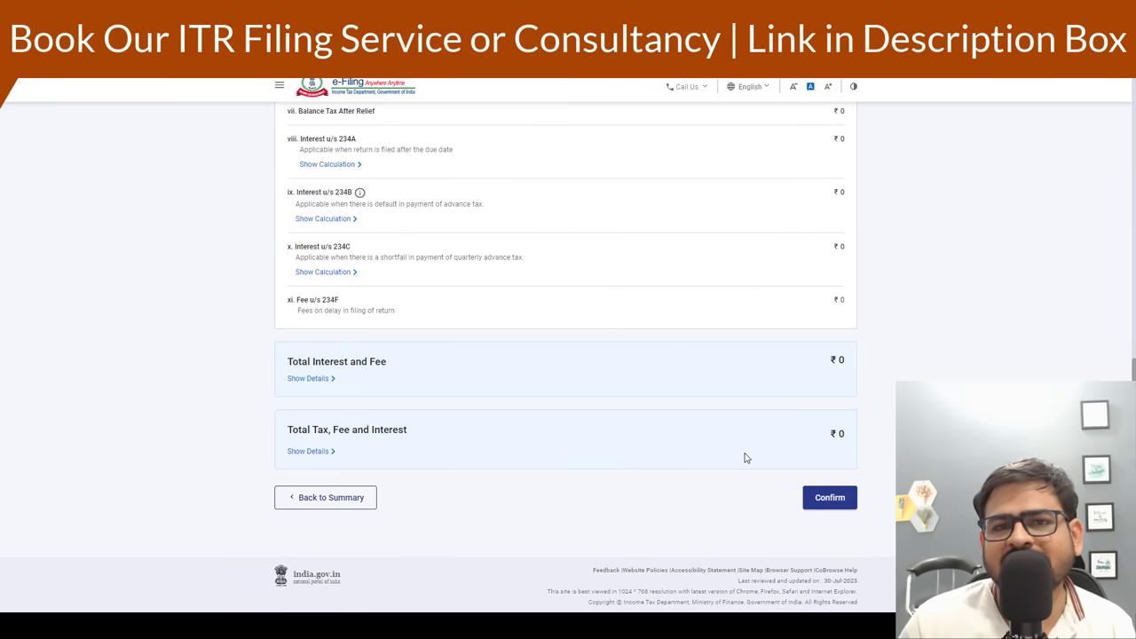
scroll(743, 452, "up", 5)
left_click(330, 277)
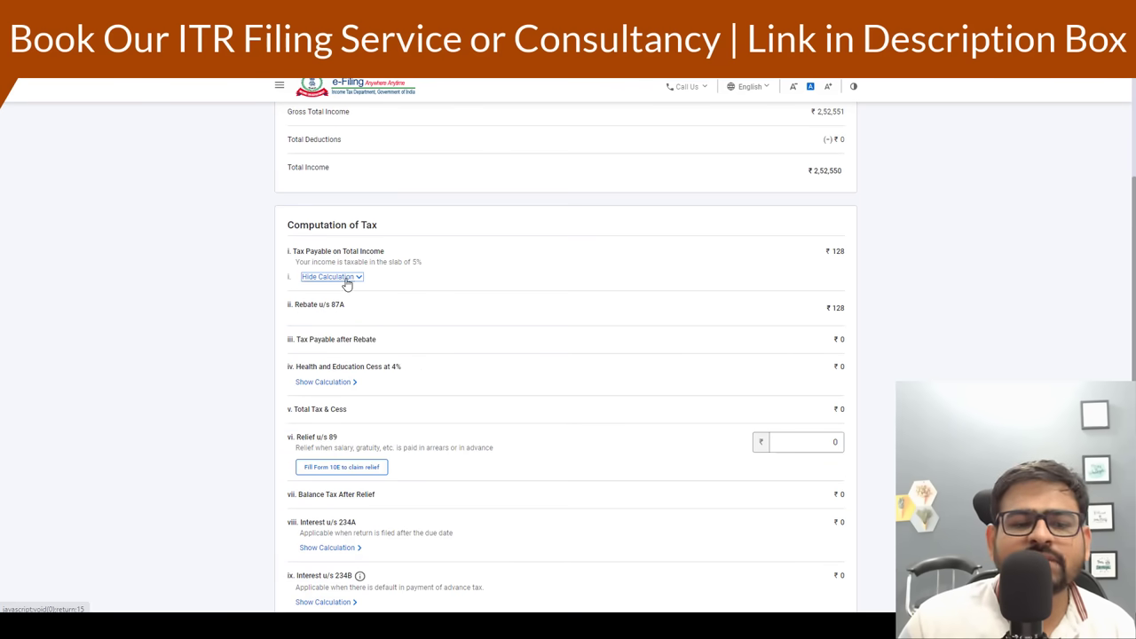
double_click(838, 296)
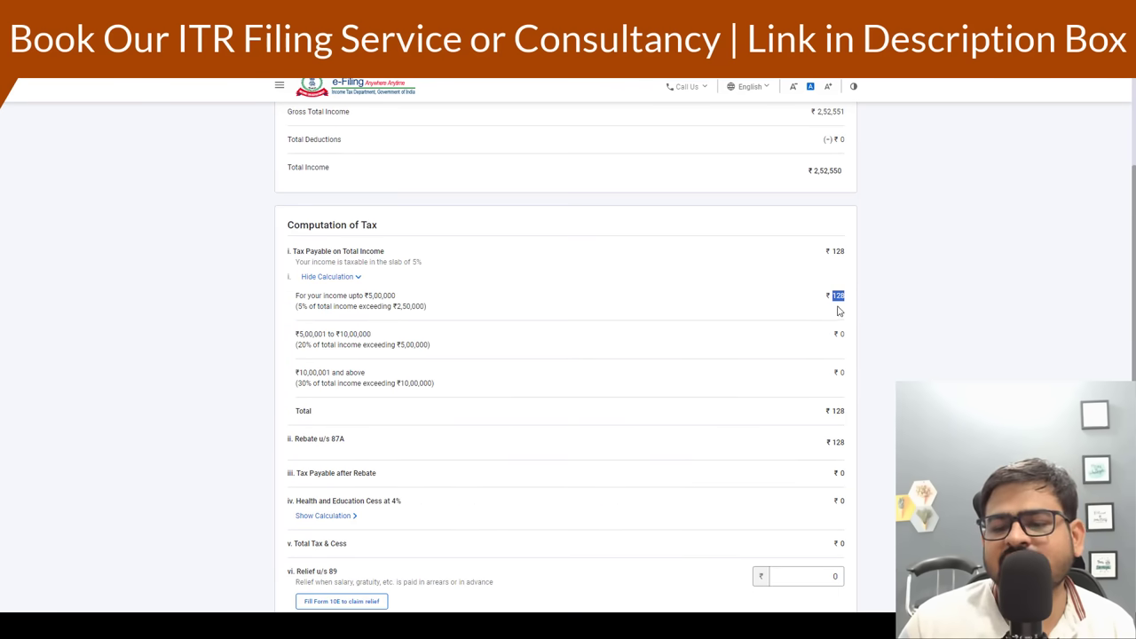
scroll(839, 315, "down", 3)
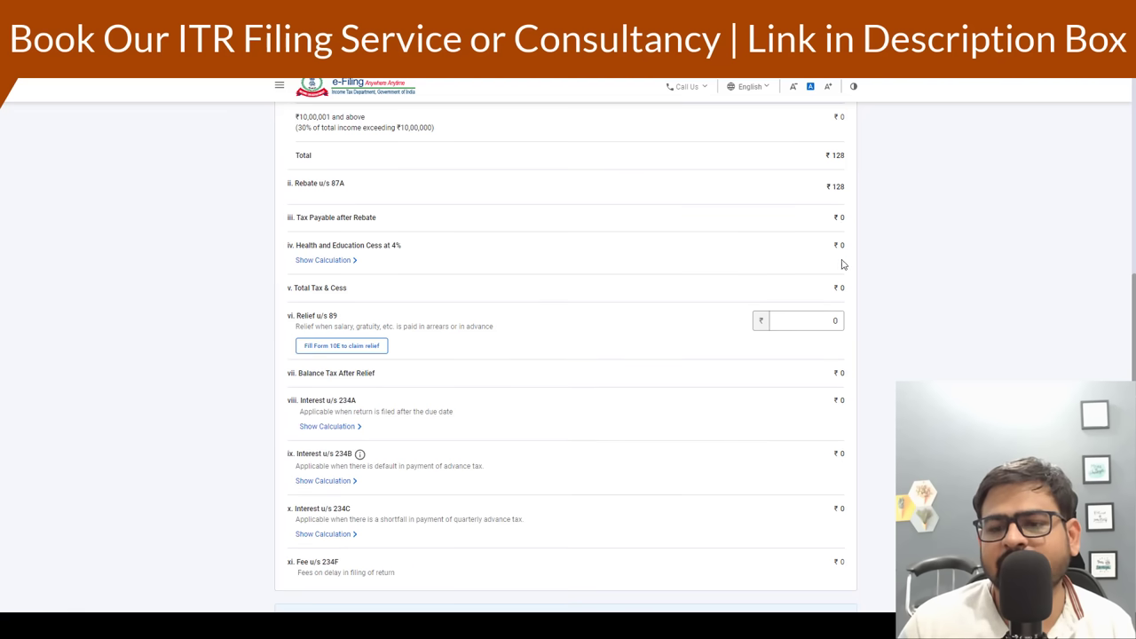
double_click(837, 186)
triple_click(321, 190)
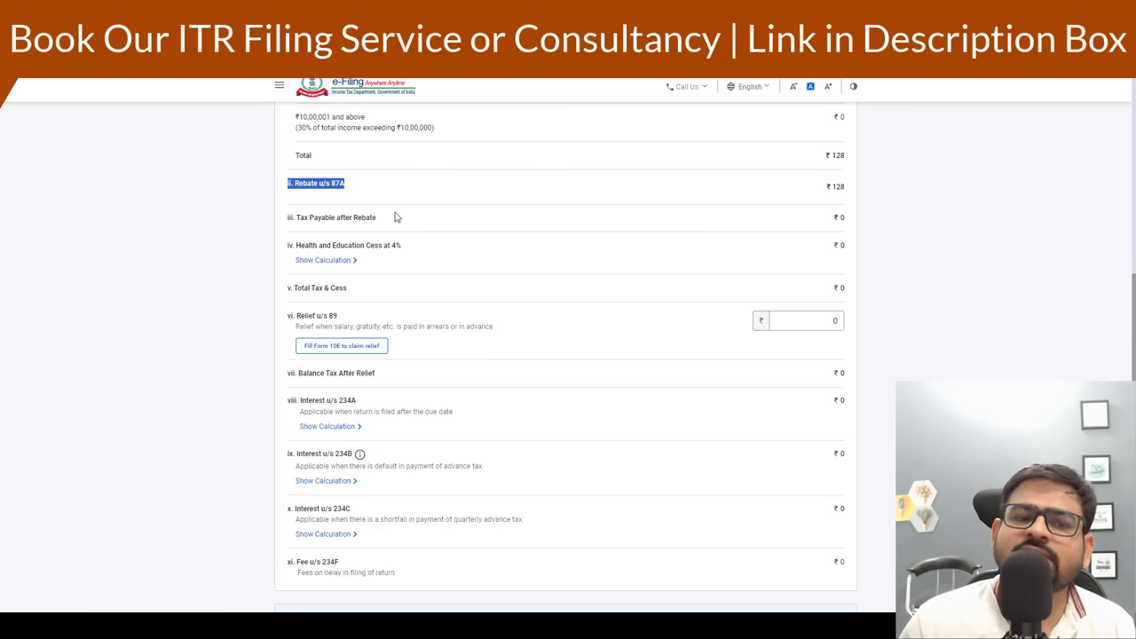
scroll(558, 345, "down", 3)
left_click(829, 496)
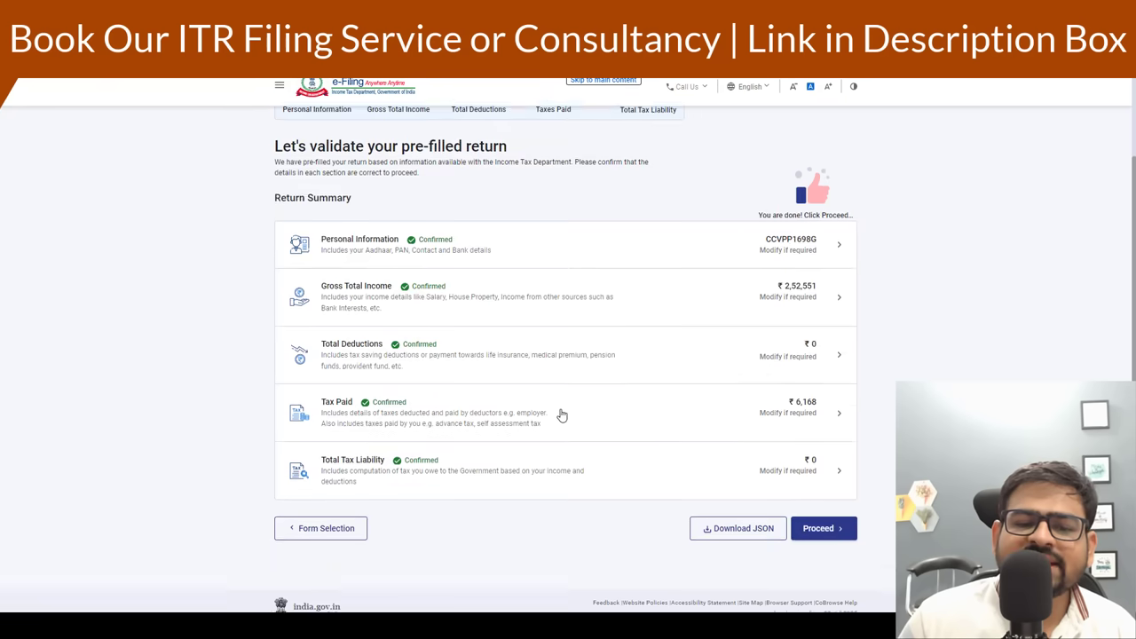
Proceed through the tax summary to the return preview, validate the ITR-1 return and continue to verification.
left_click(827, 527)
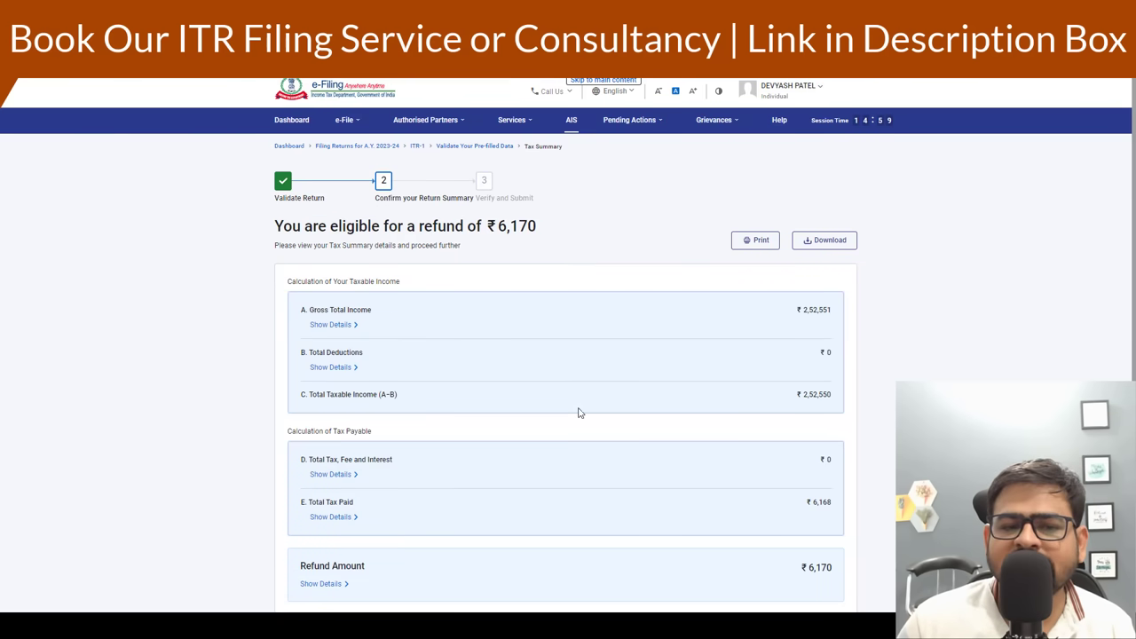
scroll(829, 382, "down", 2)
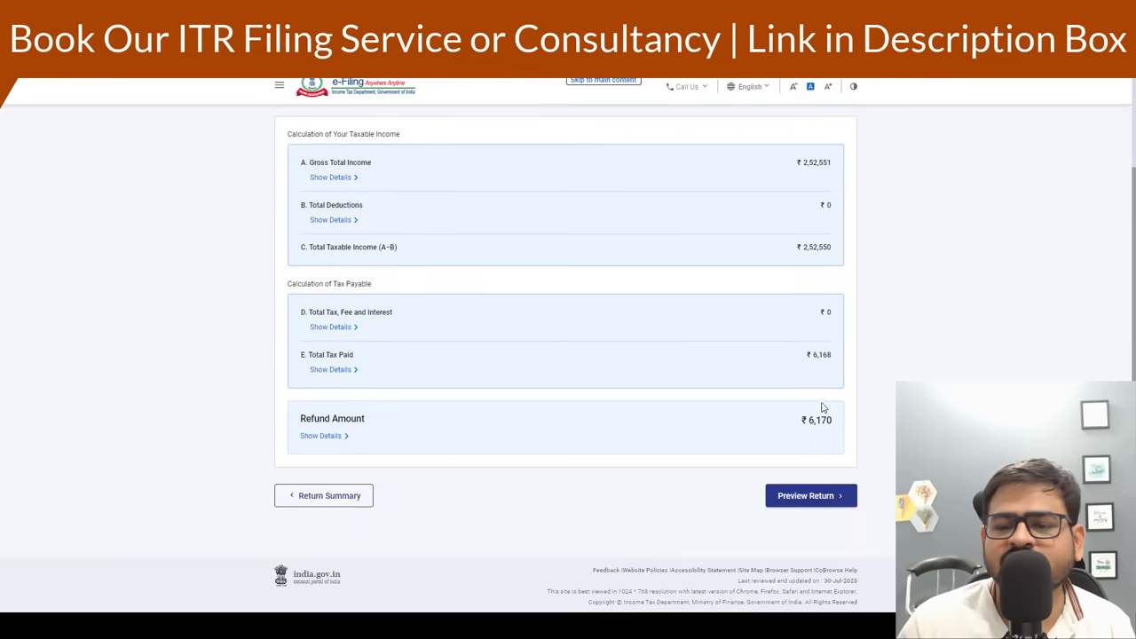
left_click(811, 494)
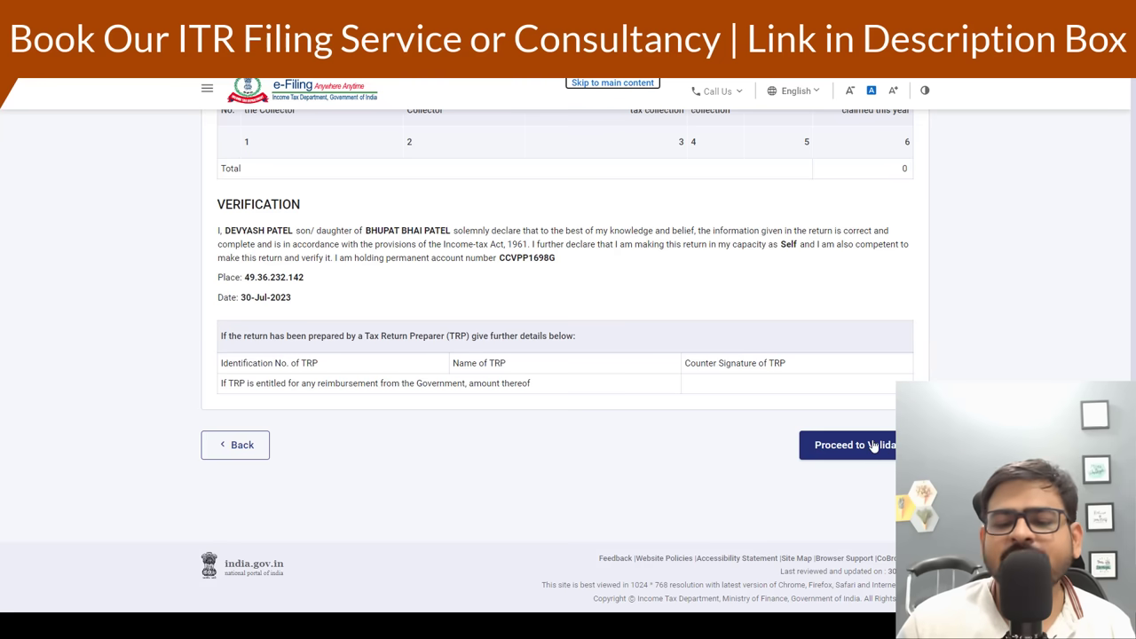
left_click(865, 446)
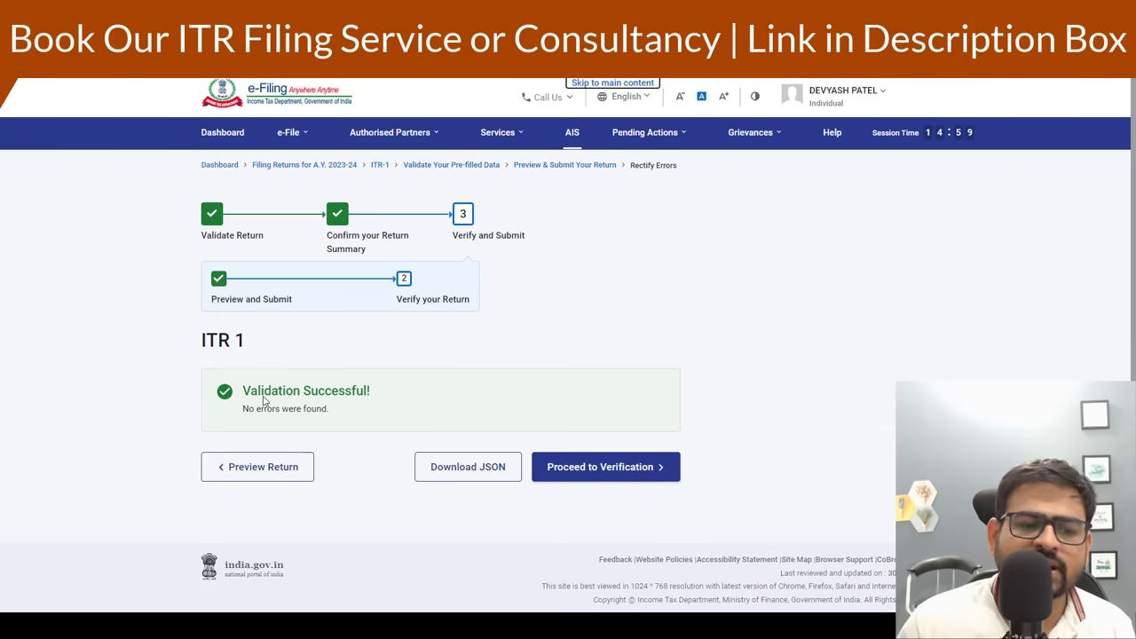
left_click(604, 468)
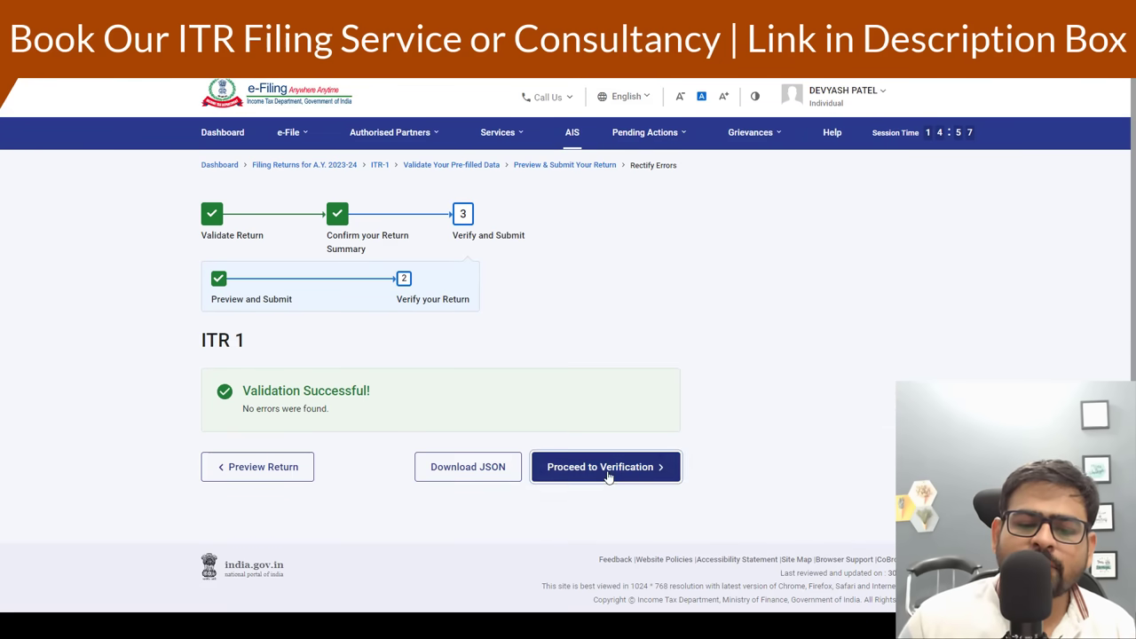
Among the filed returns, download the A.Y. 2021-22 ITR-1 receipt and open the downloaded PDF.
scroll(668, 384, "down", 2)
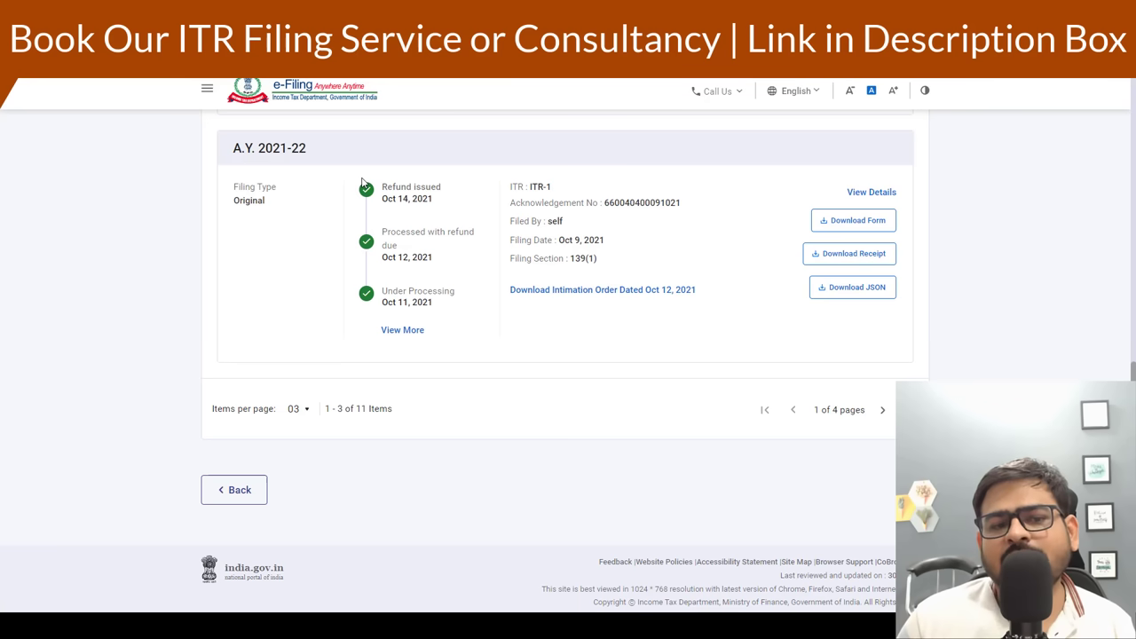
left_click(850, 254)
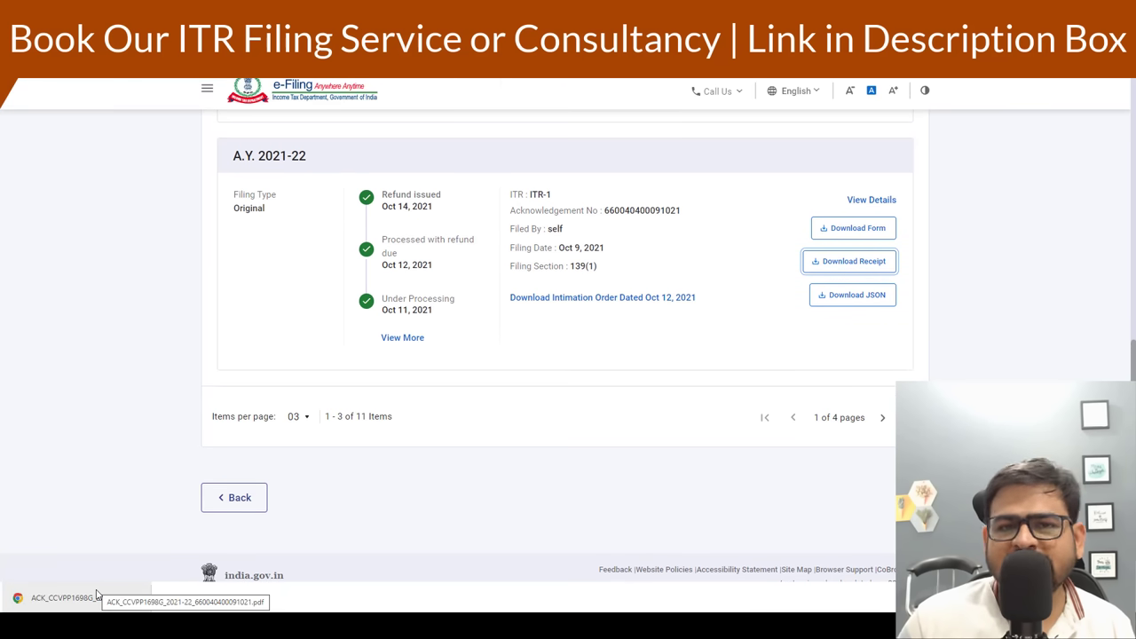
left_click(73, 593)
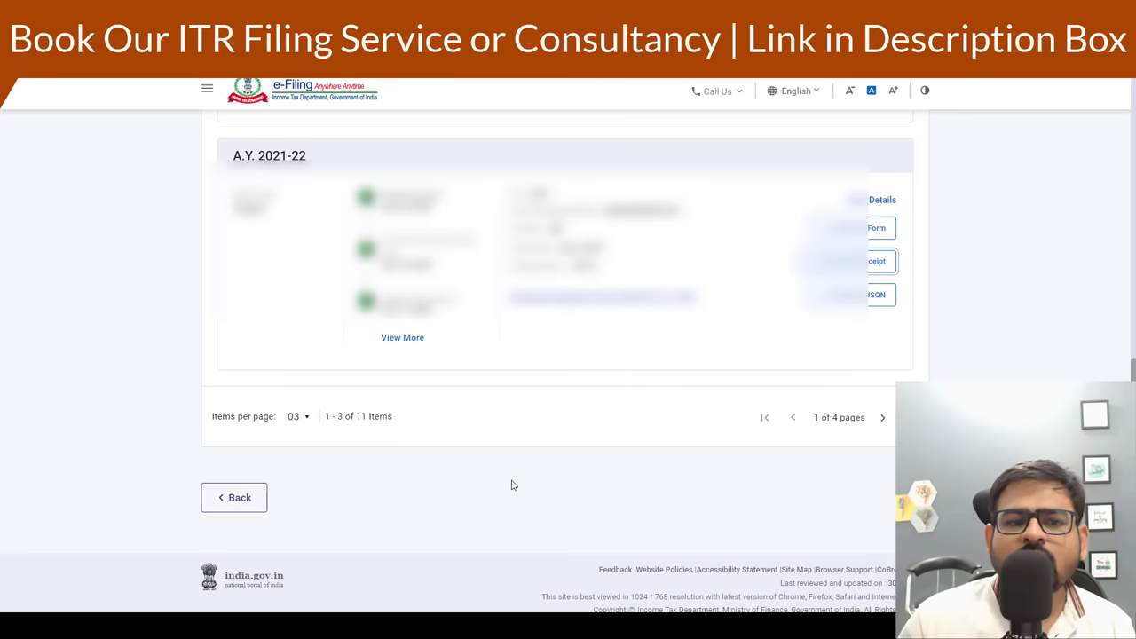
scroll(513, 483, "up", 10)
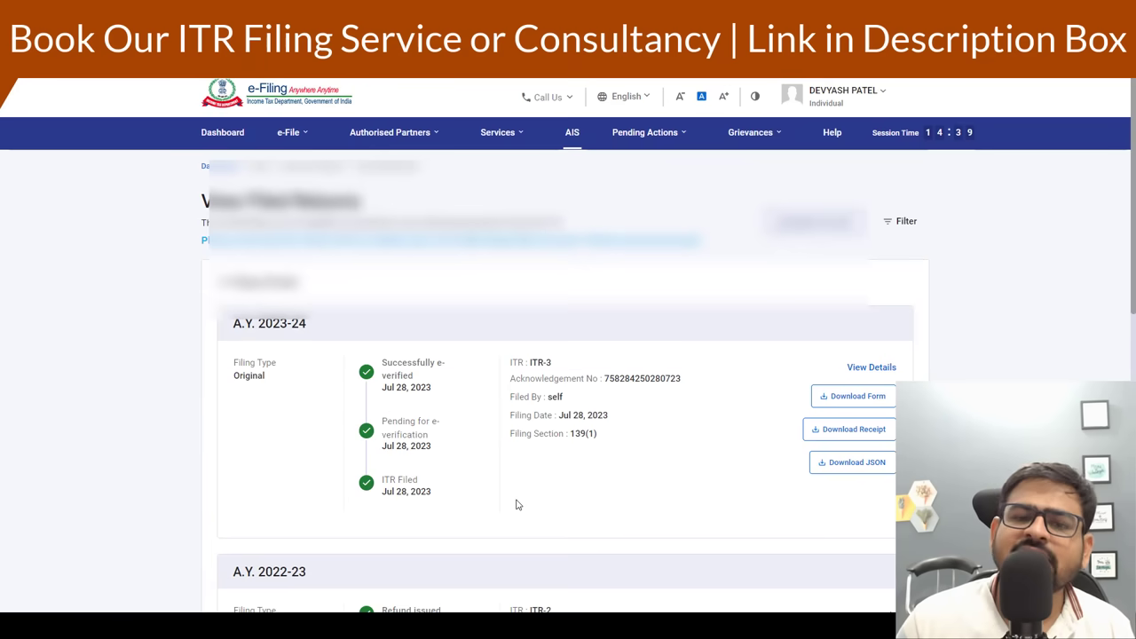